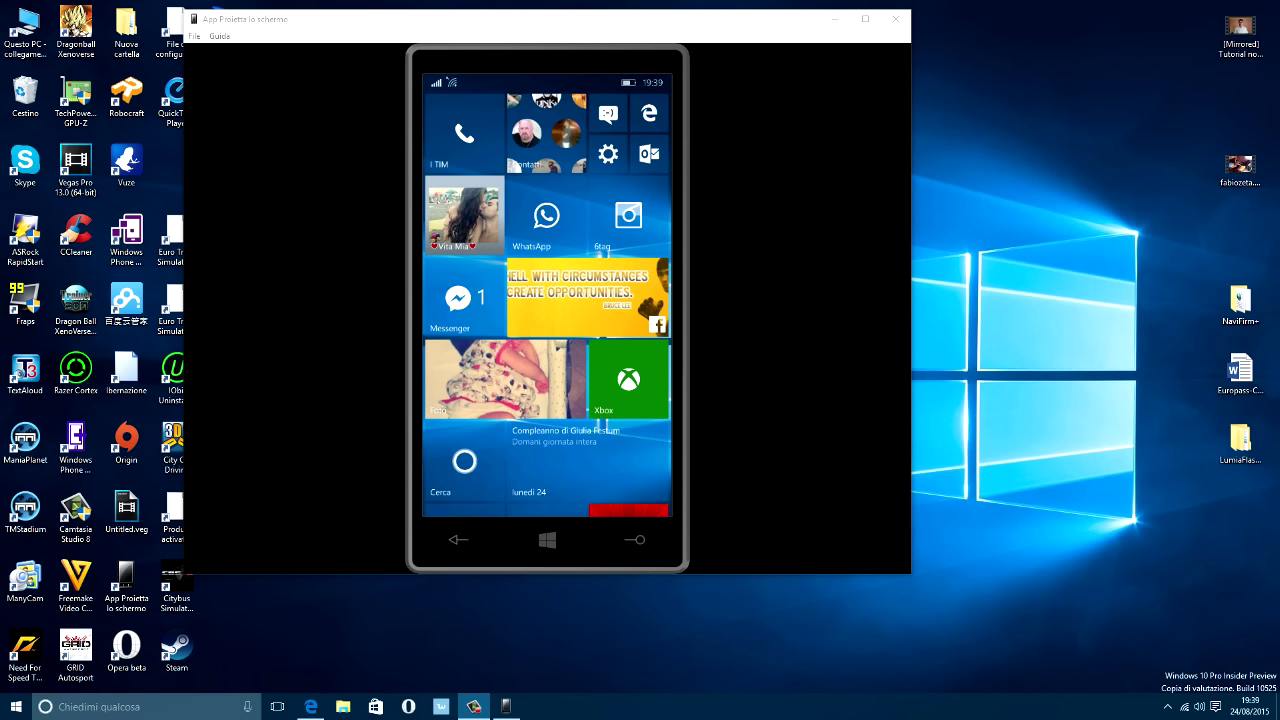
Bring the MediaFire download page for APKWIN10M.rar to the front.
left_click(311, 706)
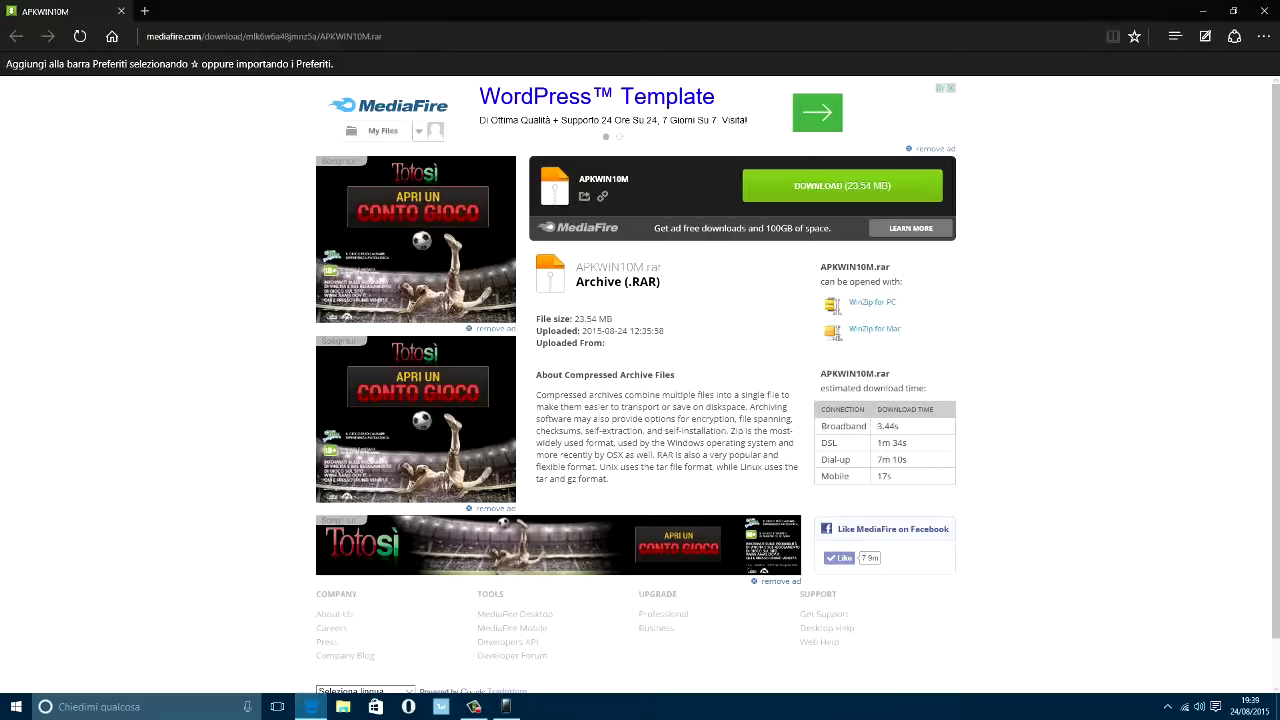
Download APKWIN10M.rar (23.54 MB) from MediaFire and dismiss the download-complete notice.
left_click(842, 185)
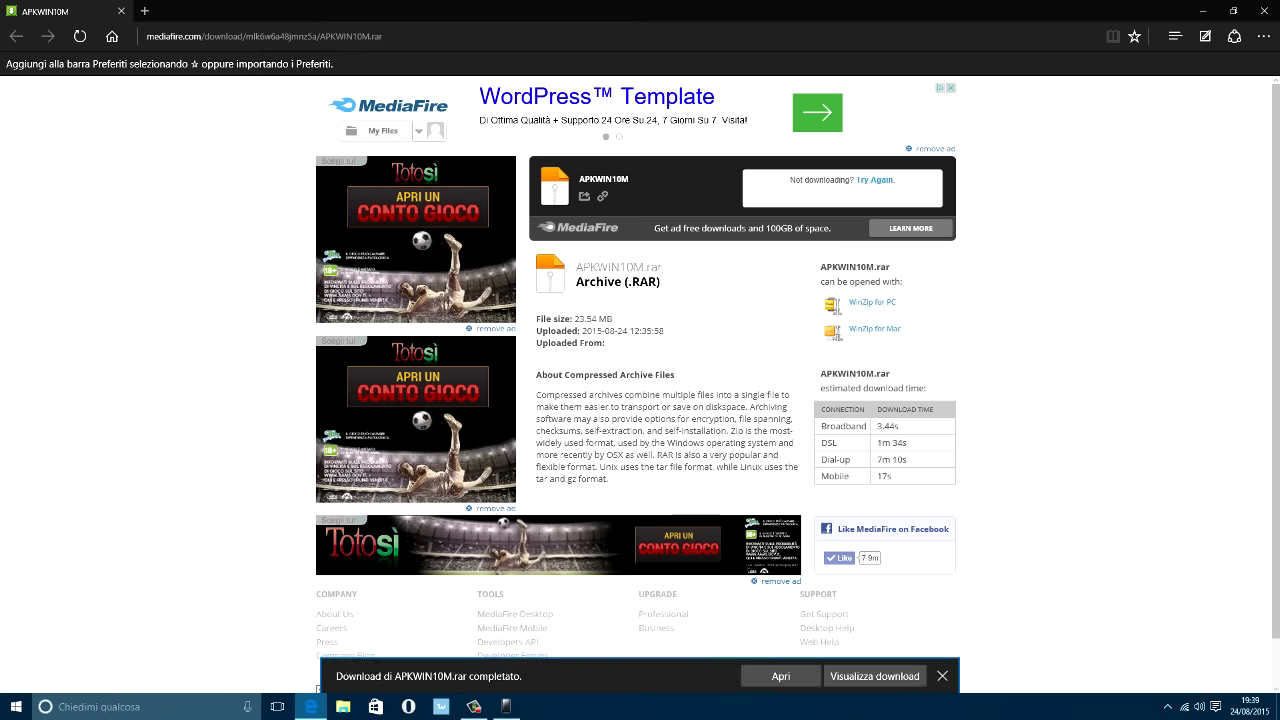
left_click(942, 676)
left_click(343, 706)
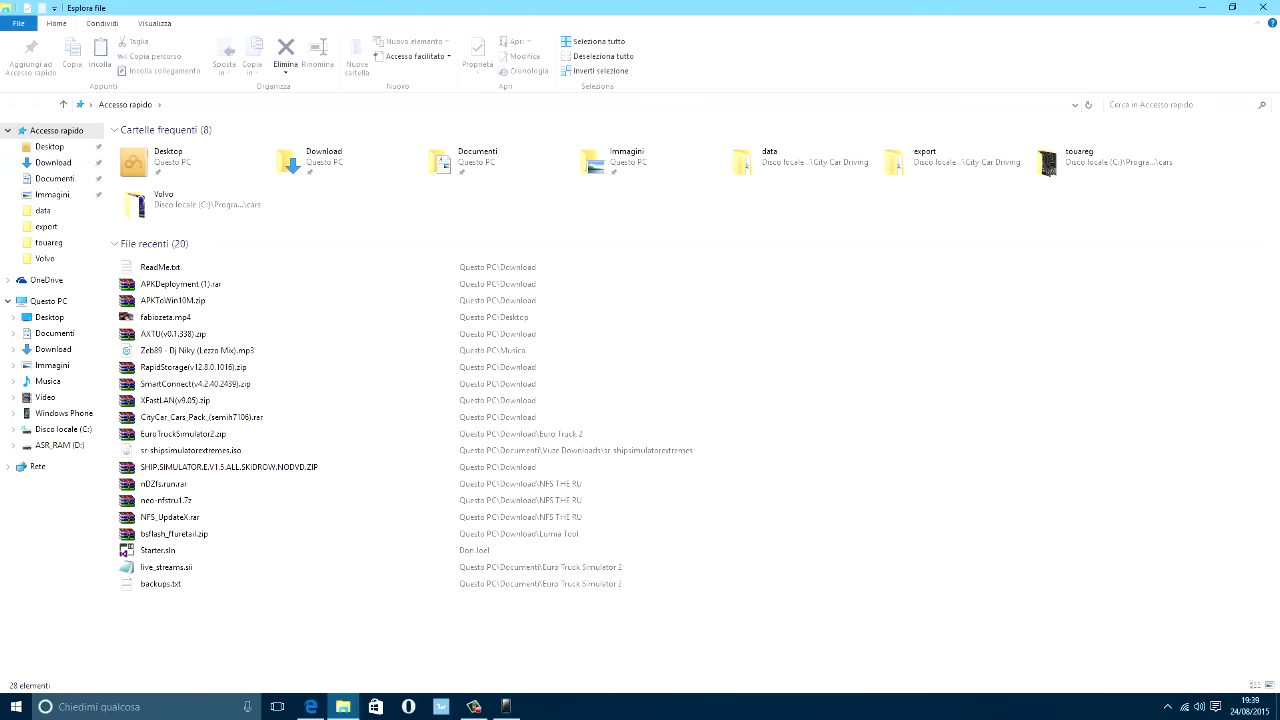
Move APKWIN10M.rar from the Download folder onto the desktop.
left_click(53, 162)
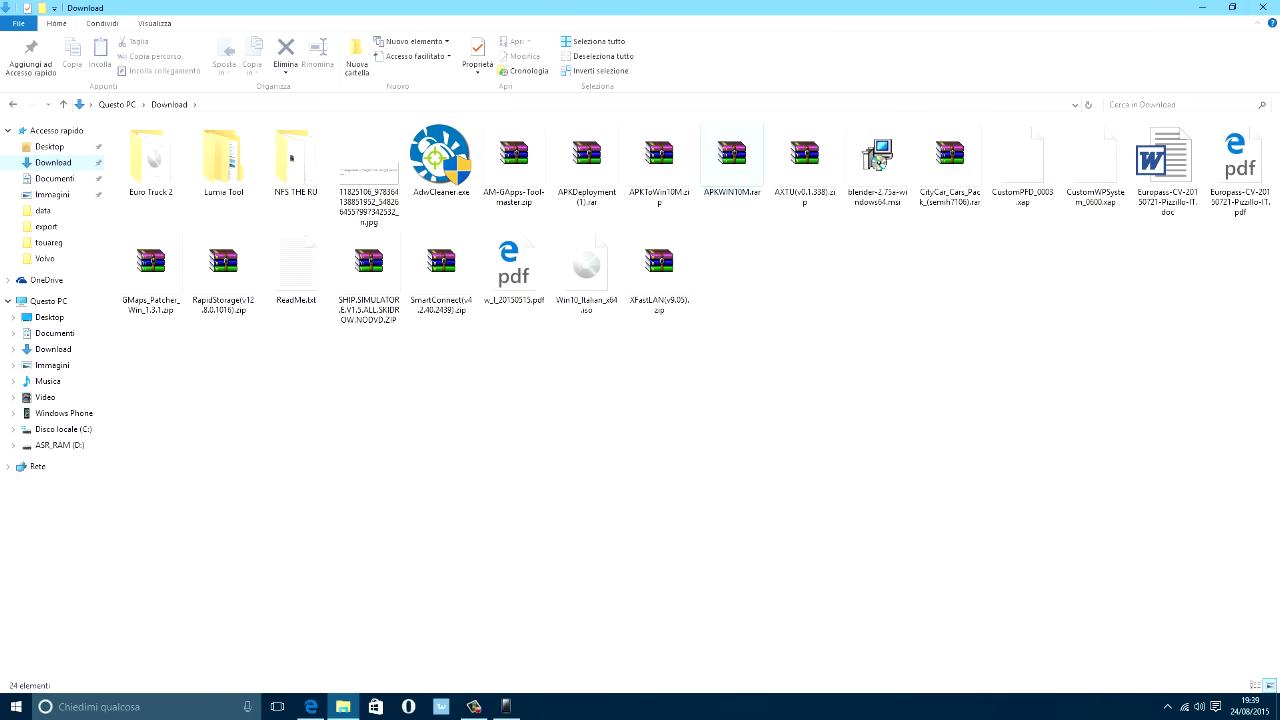
left_click(1232, 7)
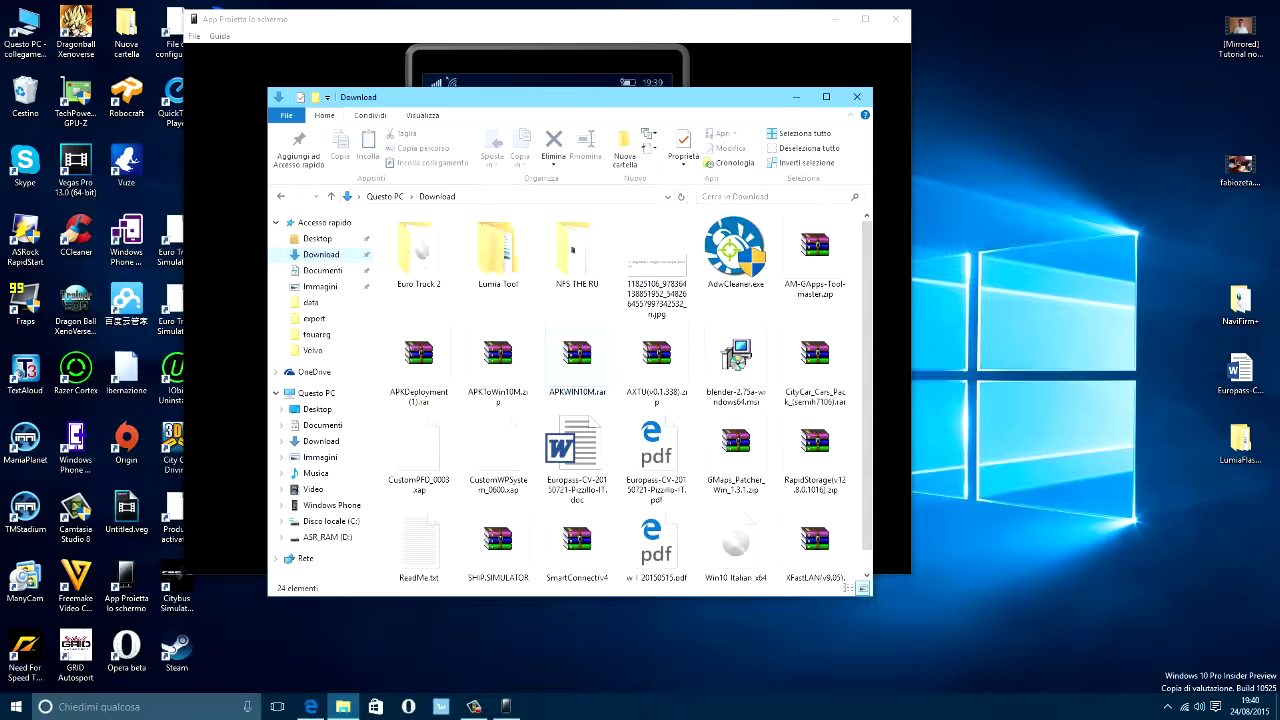
left_click_drag(577, 360, 1040, 95)
key("super+d")
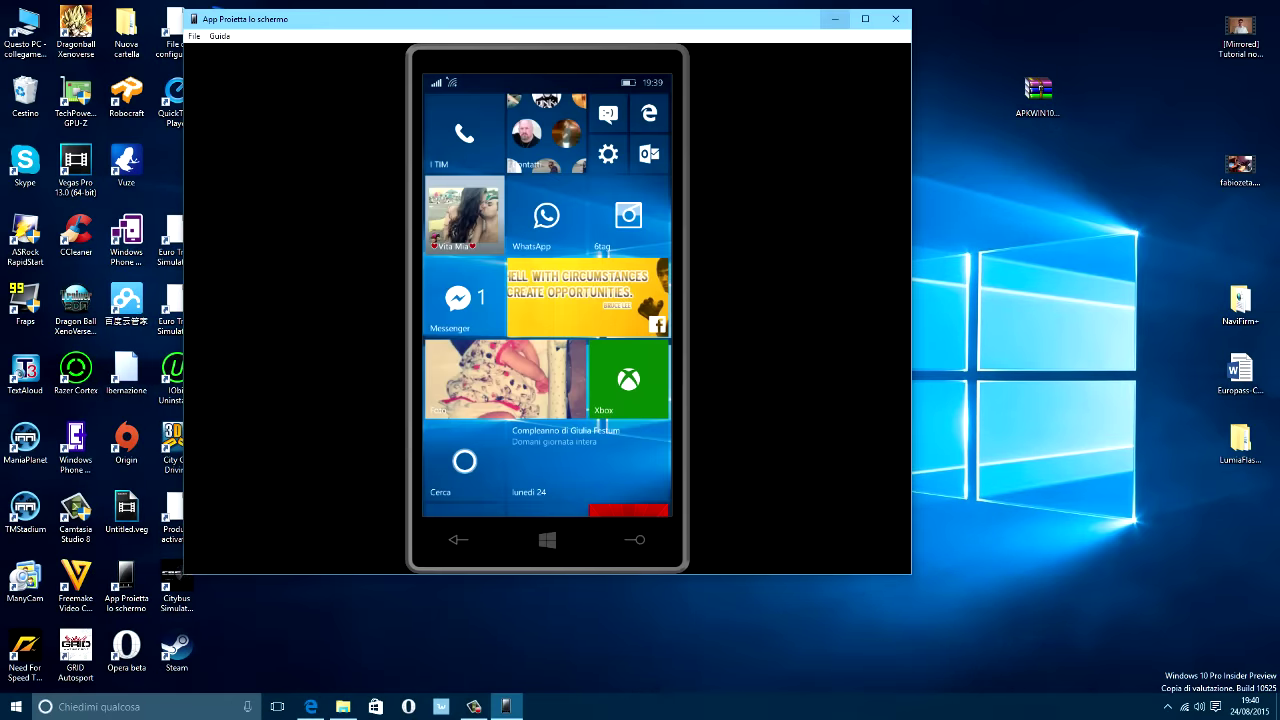
Create a new desktop folder named 'APK tool' and open it.
right_click(853, 231)
mouse_move(895, 274)
mouse_move(890, 356)
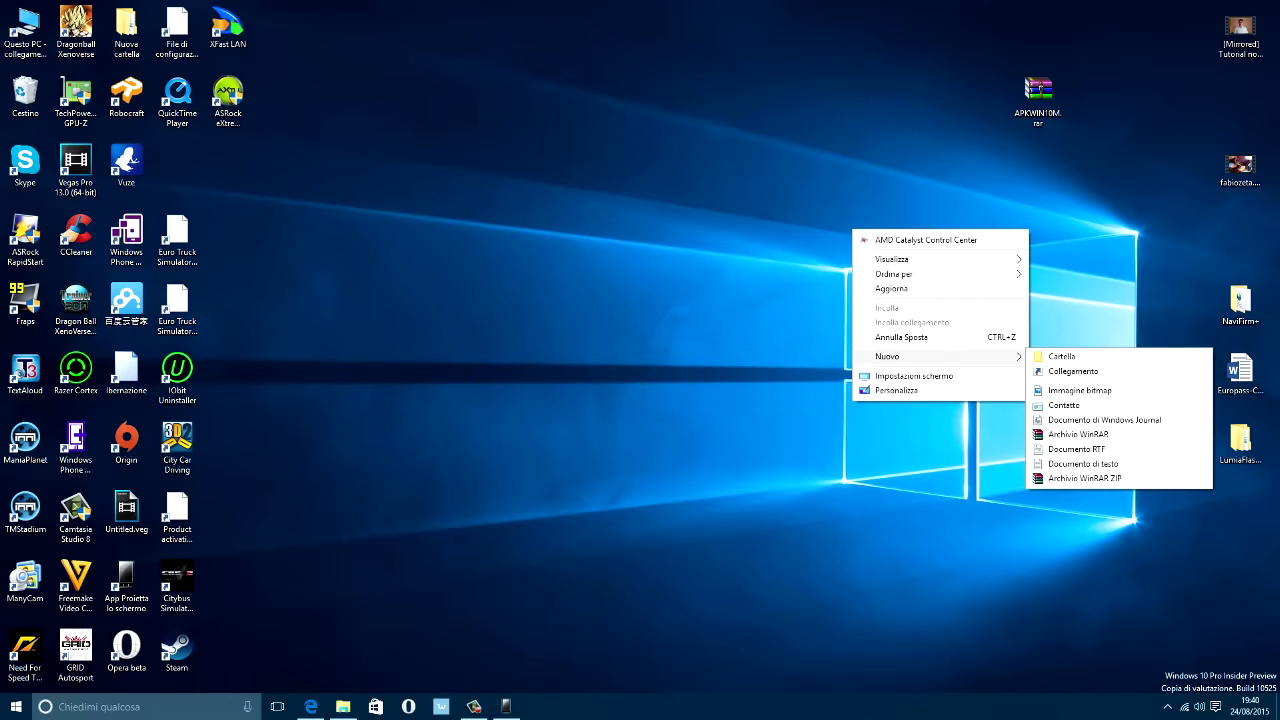
left_click(1062, 356)
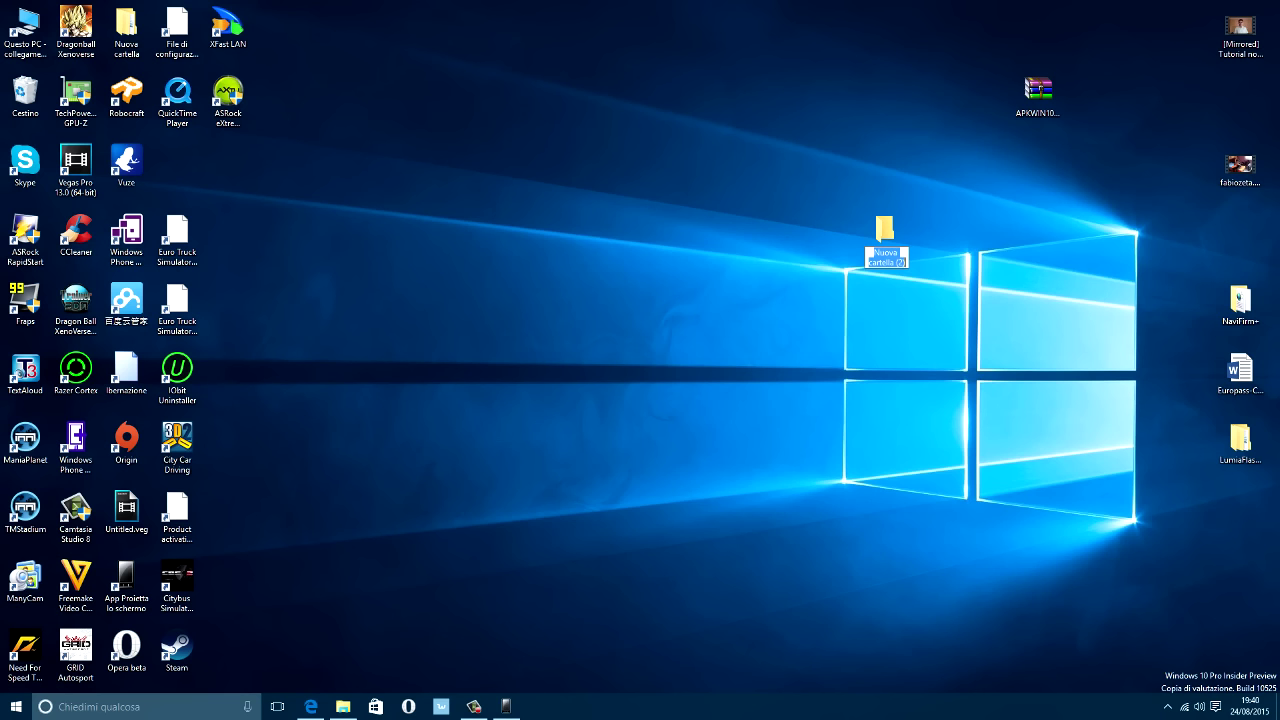
type("APK")
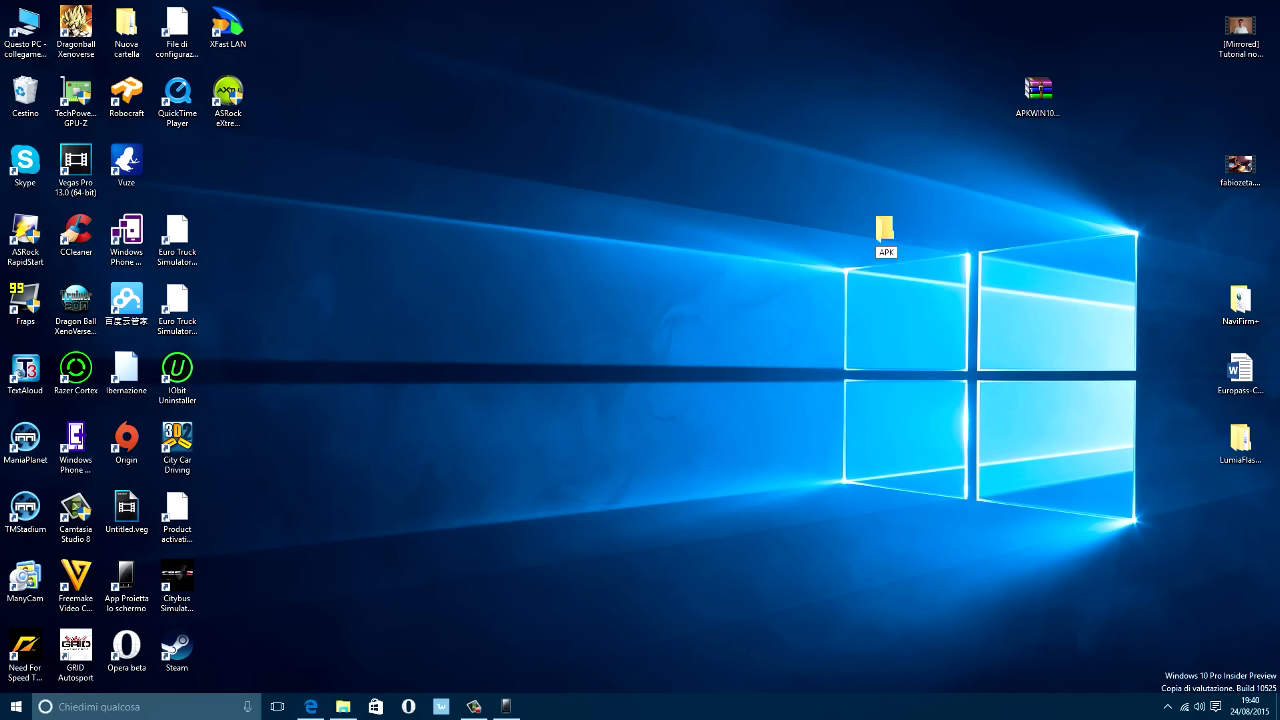
type(" tool")
key("Return")
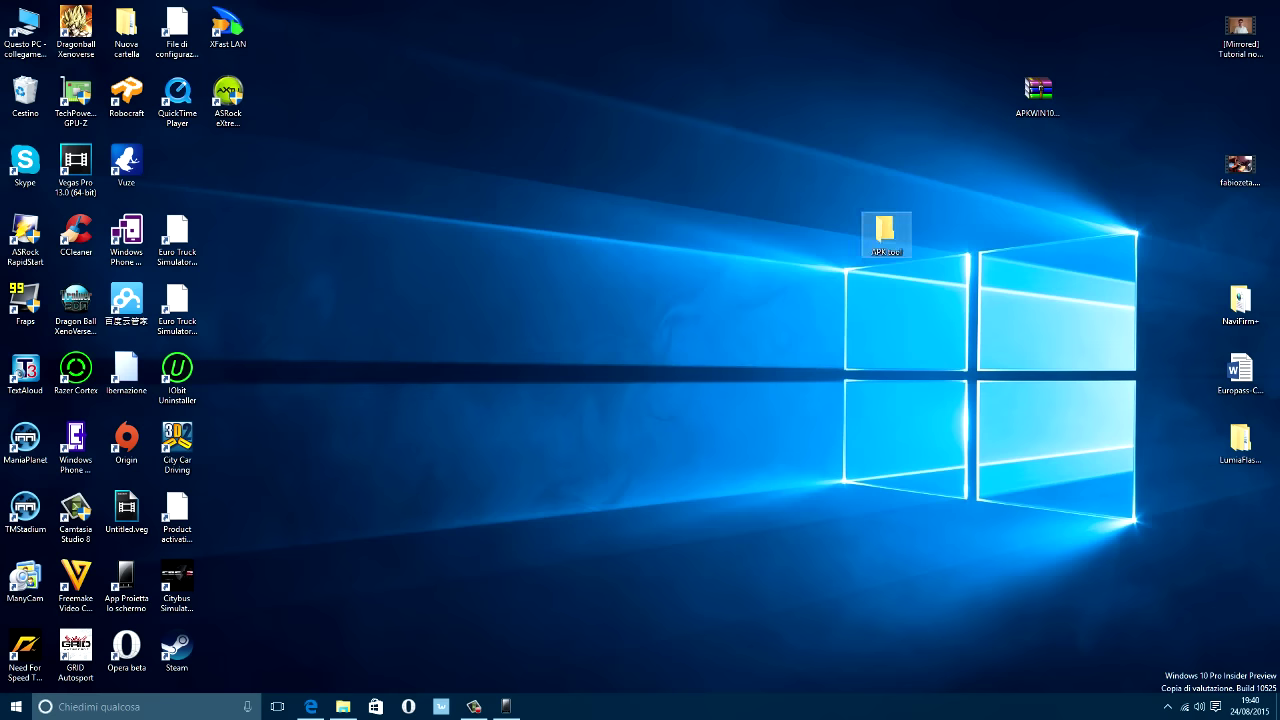
key("Return")
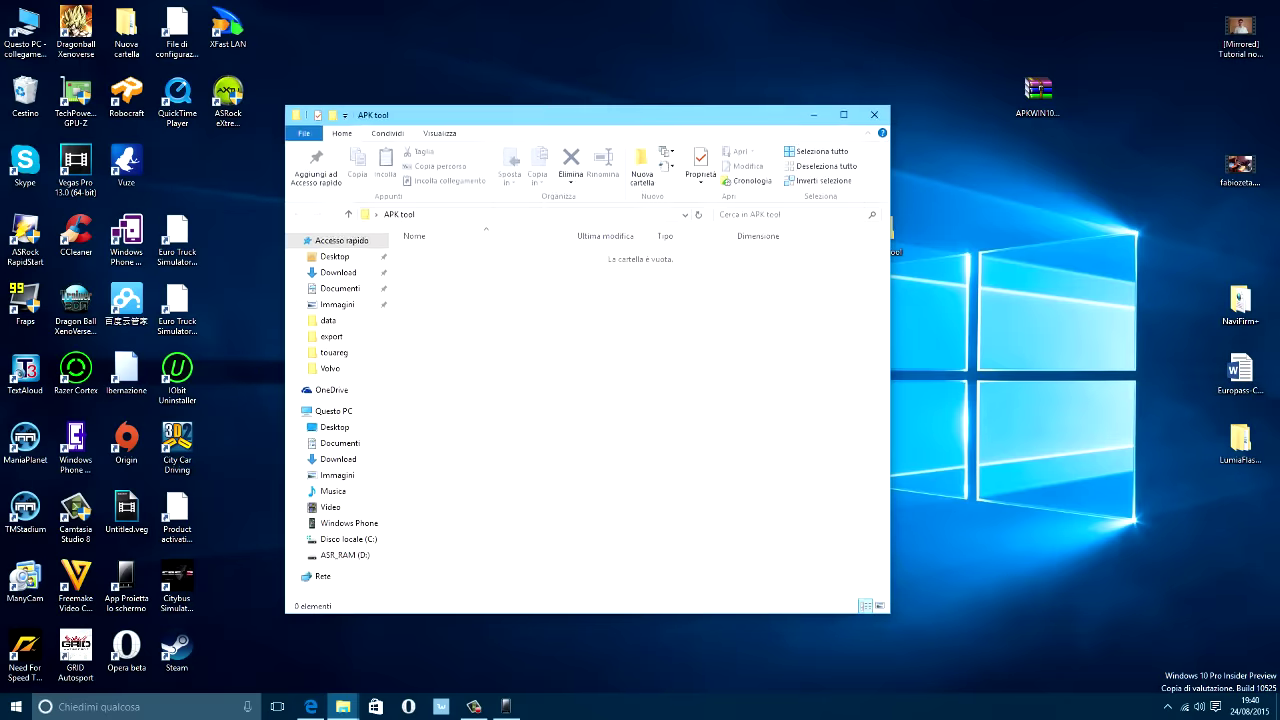
left_click(1038, 95)
Extract APKToWin10M.exe, IpOverUsbInstaller.msi, ReadMe.txt and vcredist_x86.exe into APK tool, then close WinRAR.
double_click(1038, 95)
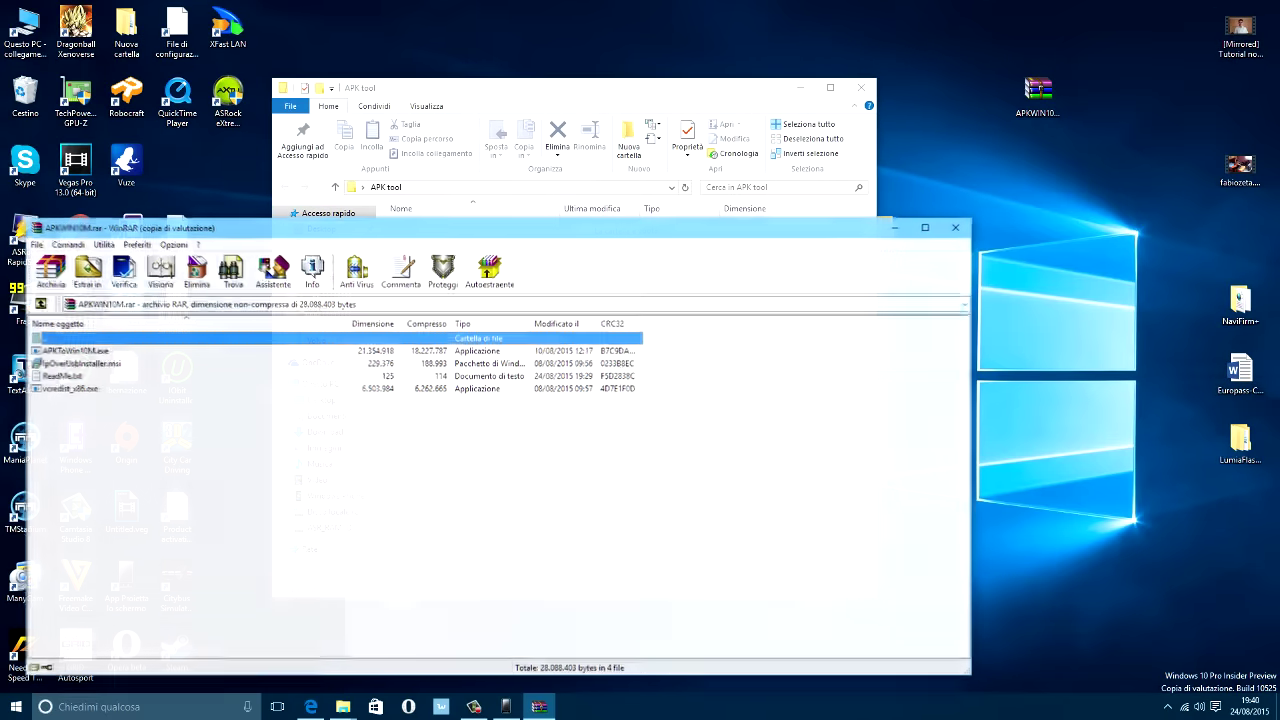
left_click_drag(203, 223, 570, 357)
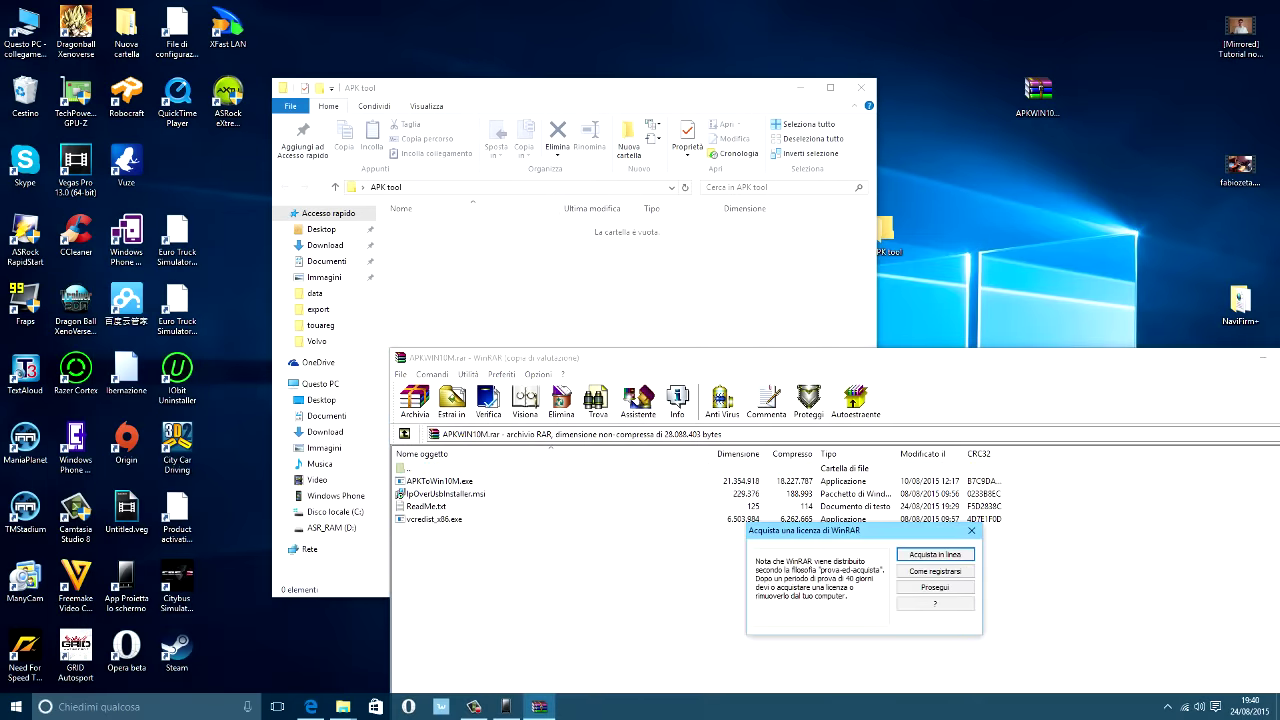
key("Escape")
key("ctrl+a")
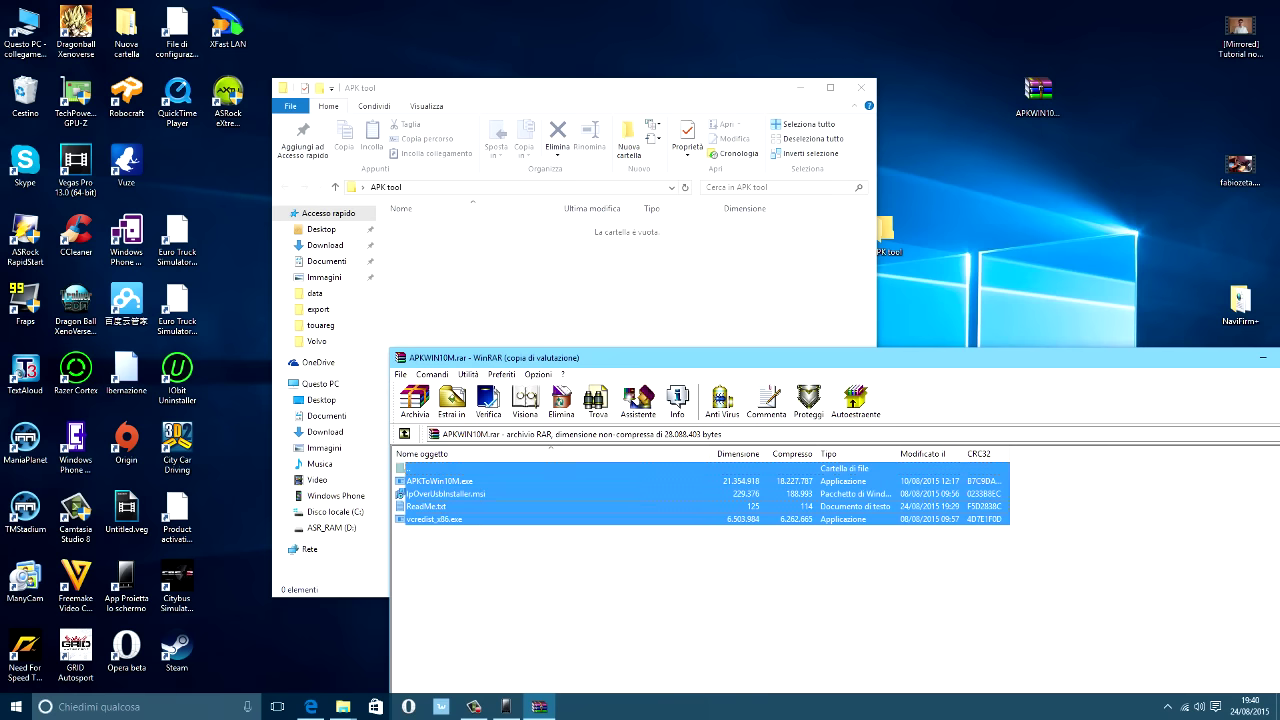
key("alt+w")
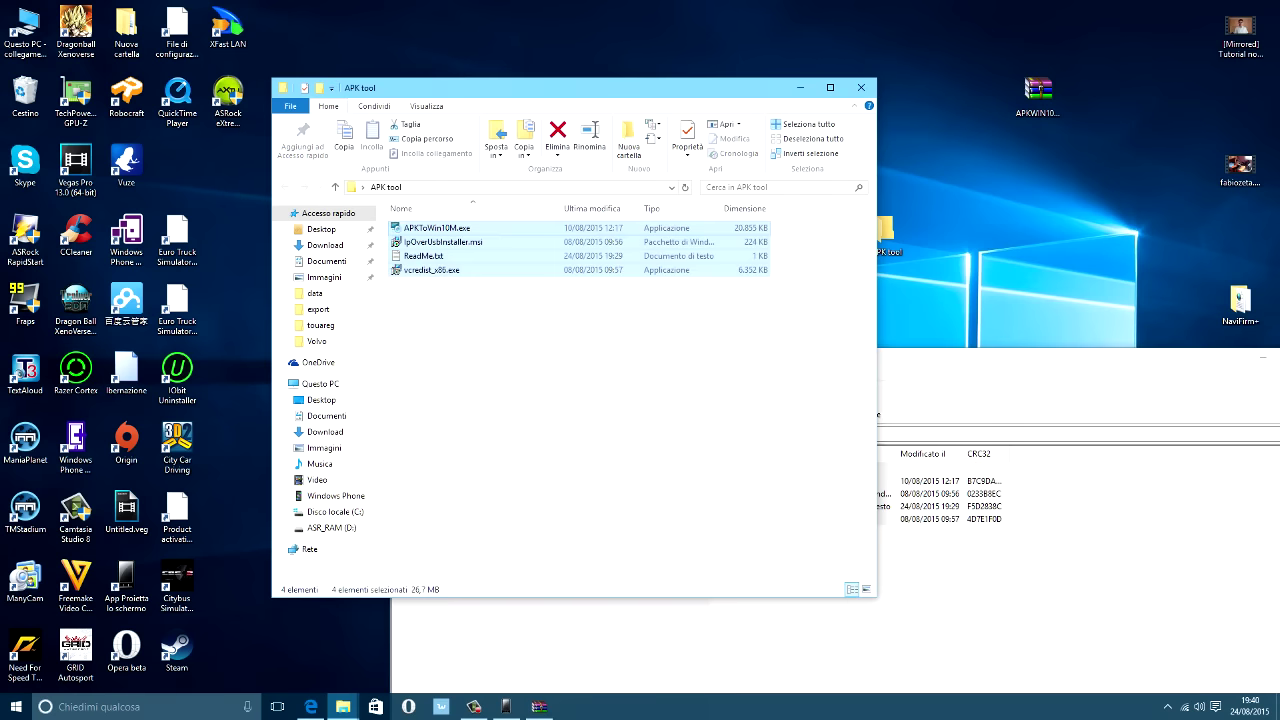
right_click(1000, 350)
left_click(1030, 444)
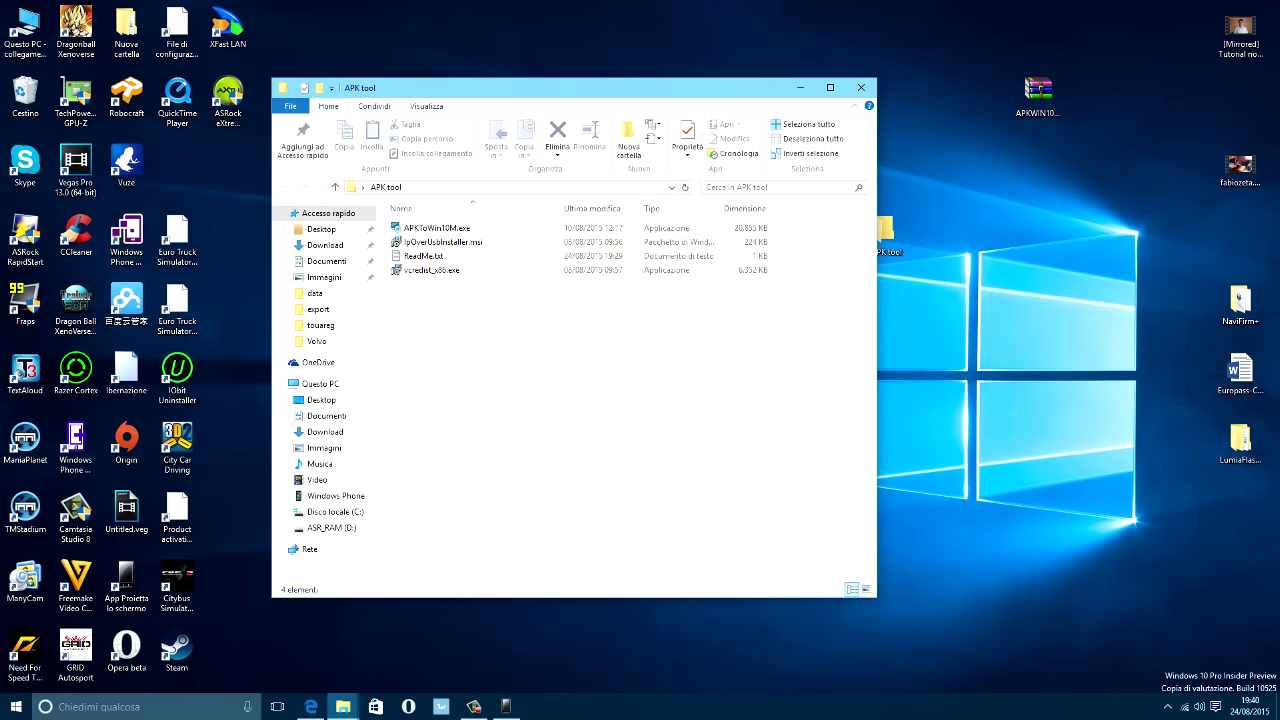
Repair the Microsoft Visual C++ 2013 Redistributable (x86) runtime using vcredist_x86.exe.
double_click(431, 270)
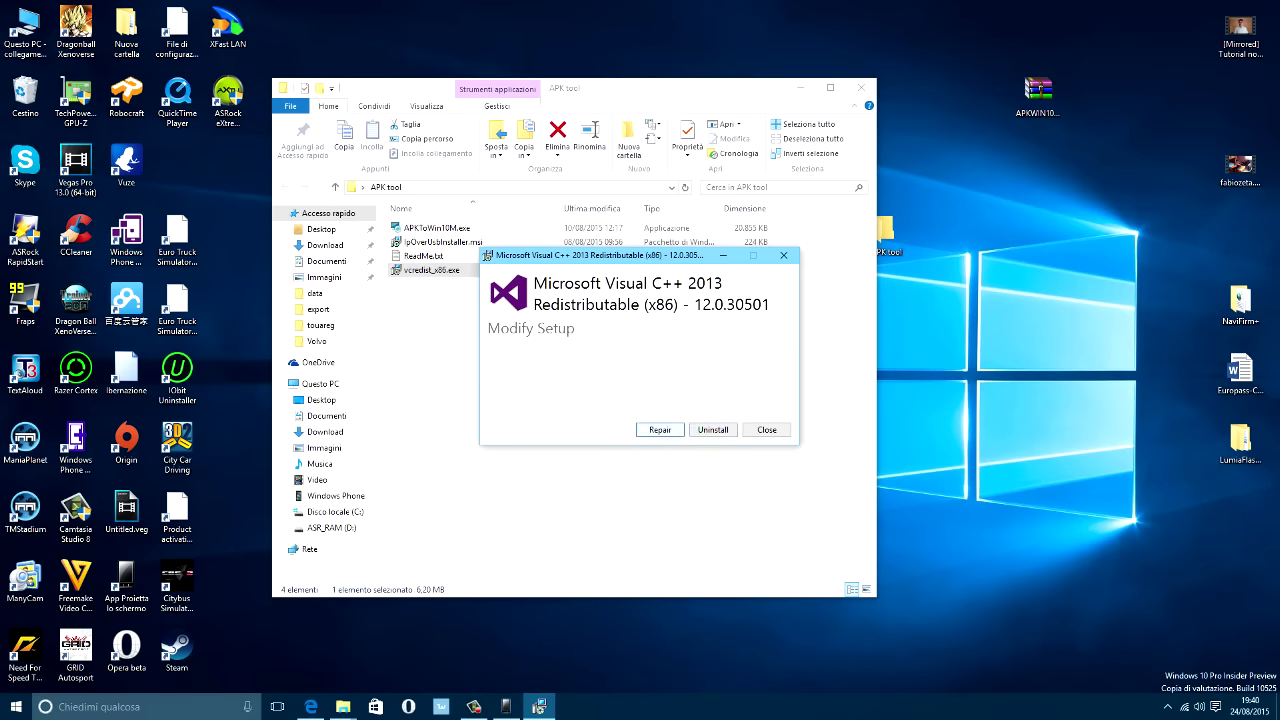
key("Return")
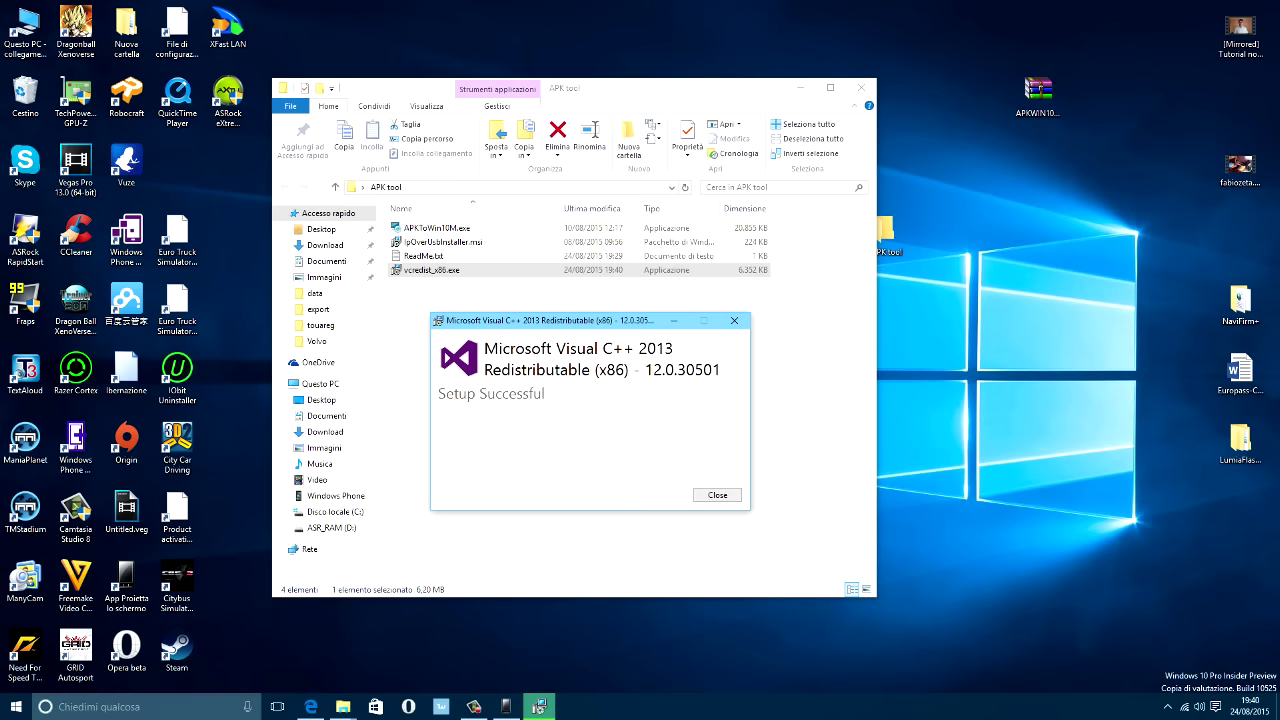
key("Return")
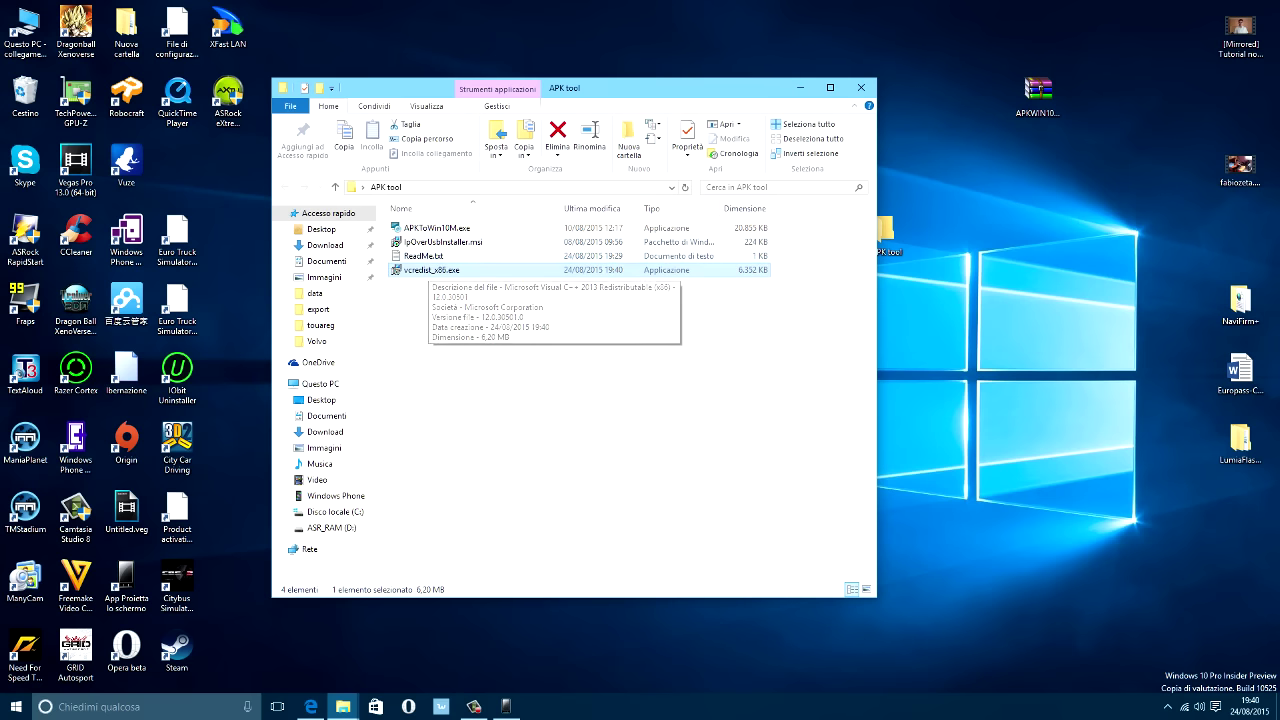
Install IpOverUsbInstaller.msi from the APK tool folder.
left_click(432, 242)
key("Return")
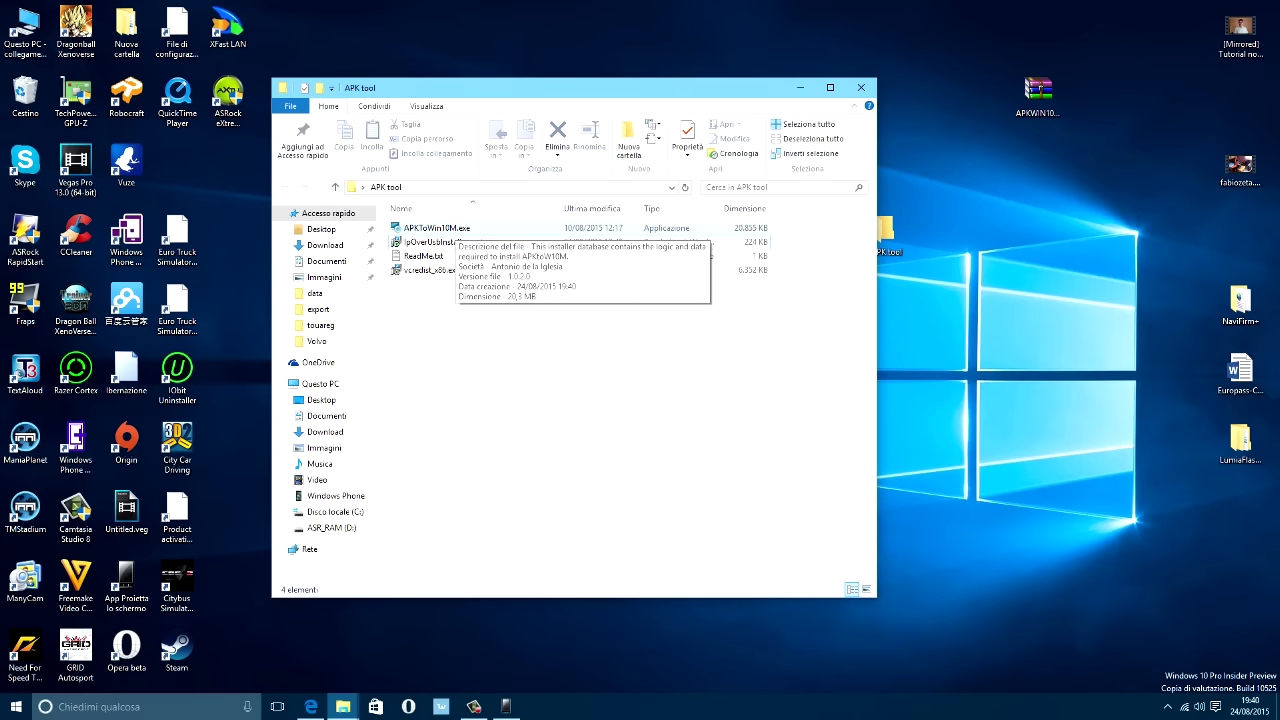
double_click(435, 228)
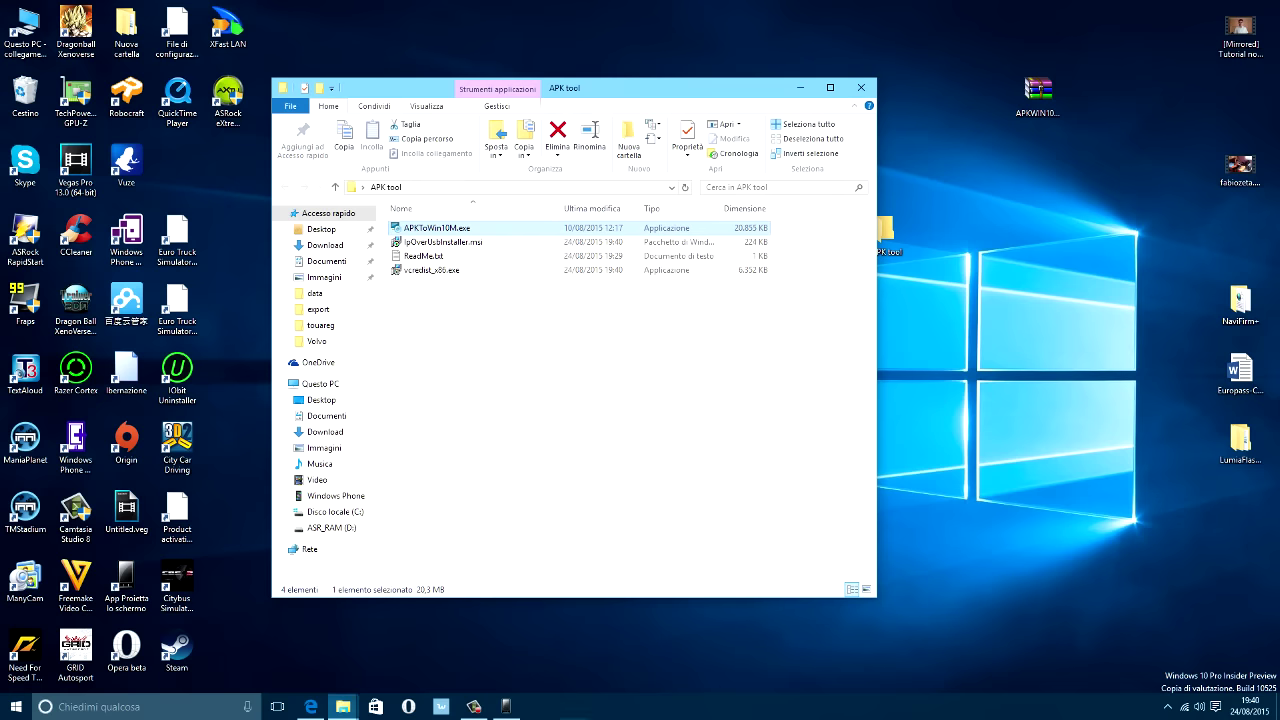
Accept the licence, install APKtoW10M, and finish with 'Launch APKtoW10M' unticked.
key("Return")
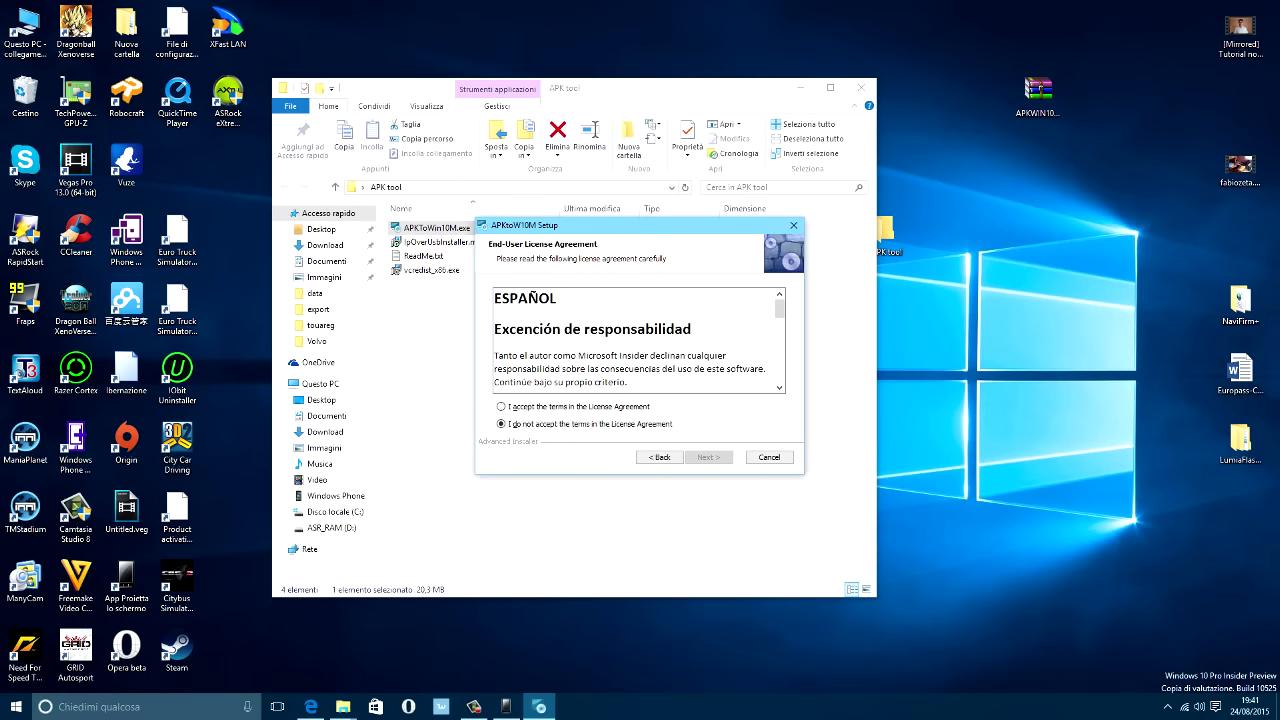
key("alt+a")
key("Return")
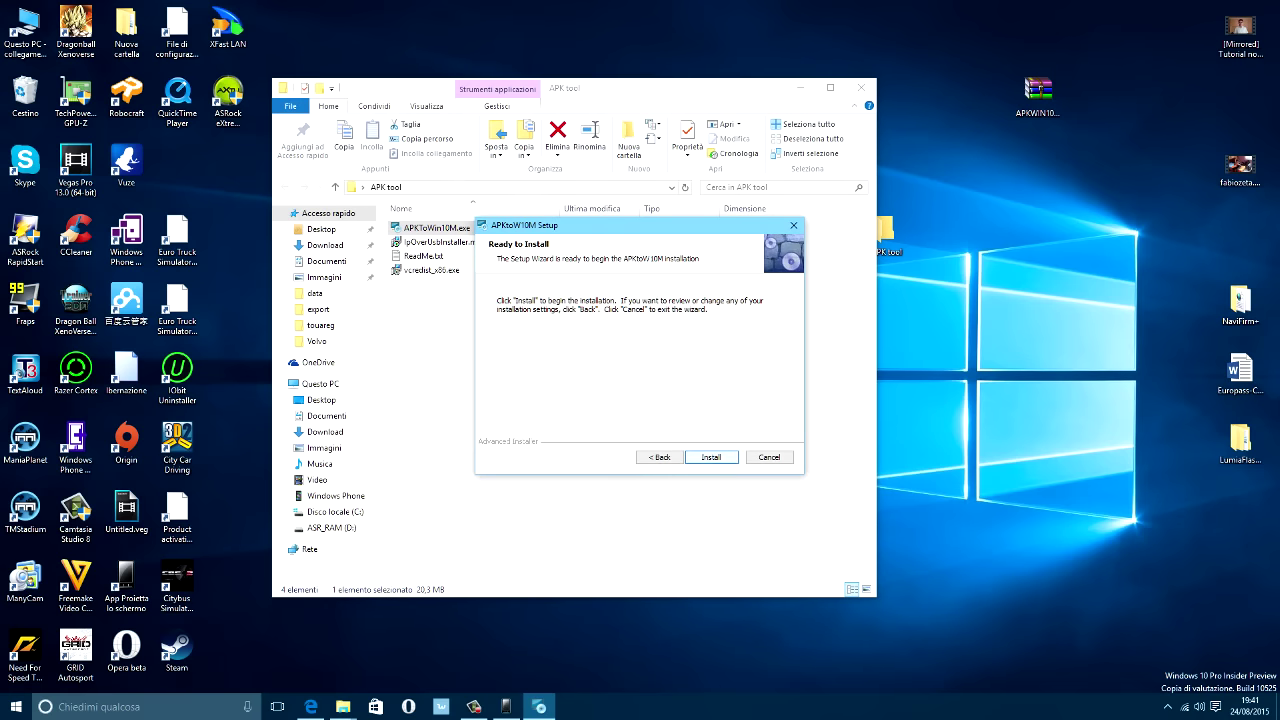
key("Return")
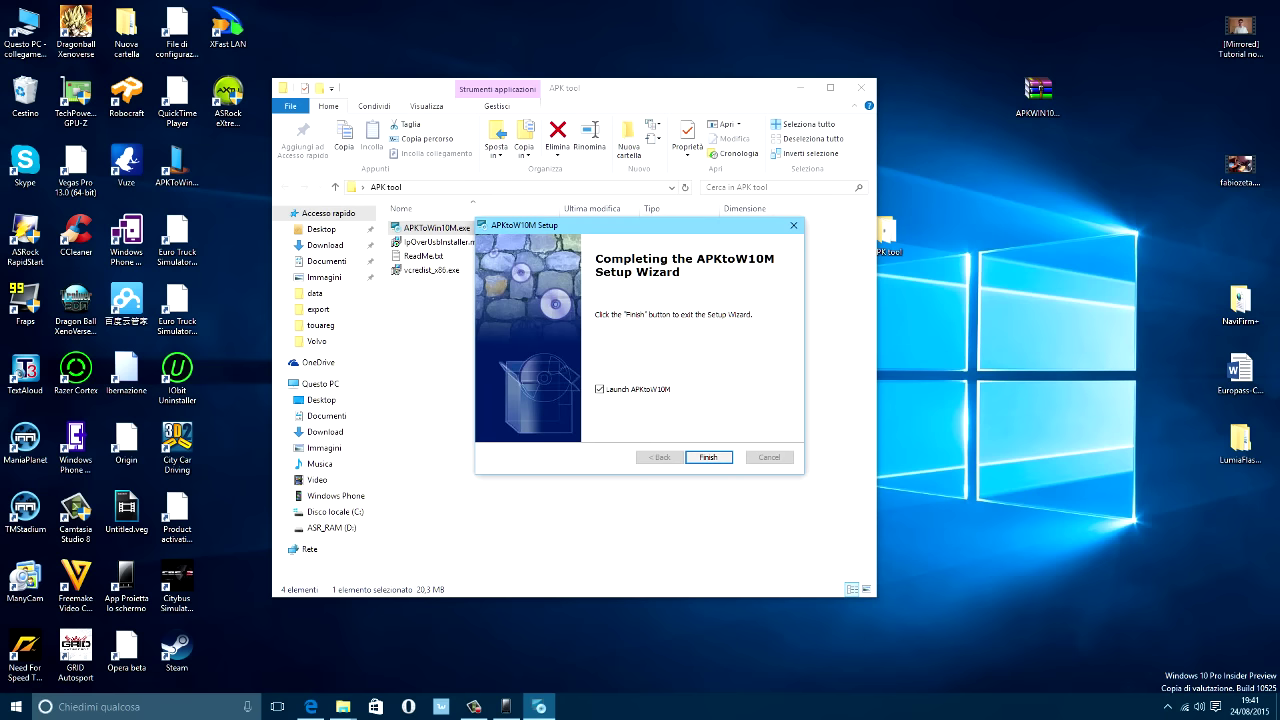
key("space")
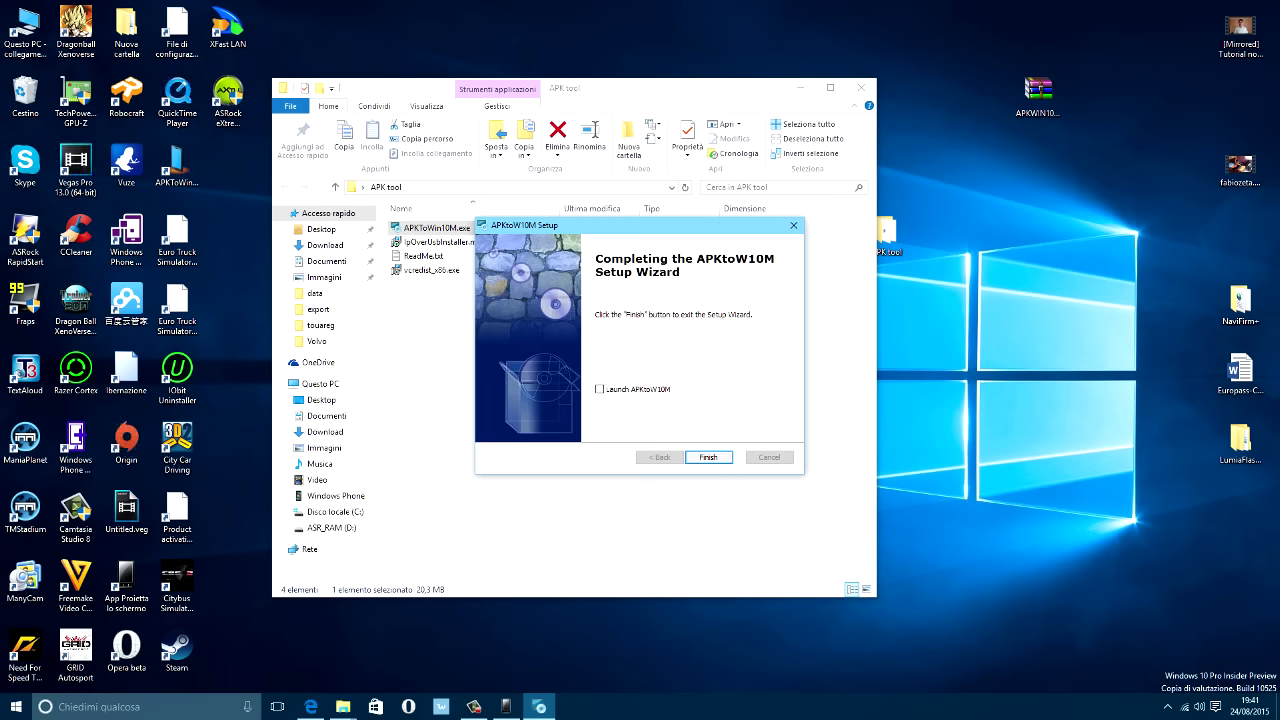
key("Return")
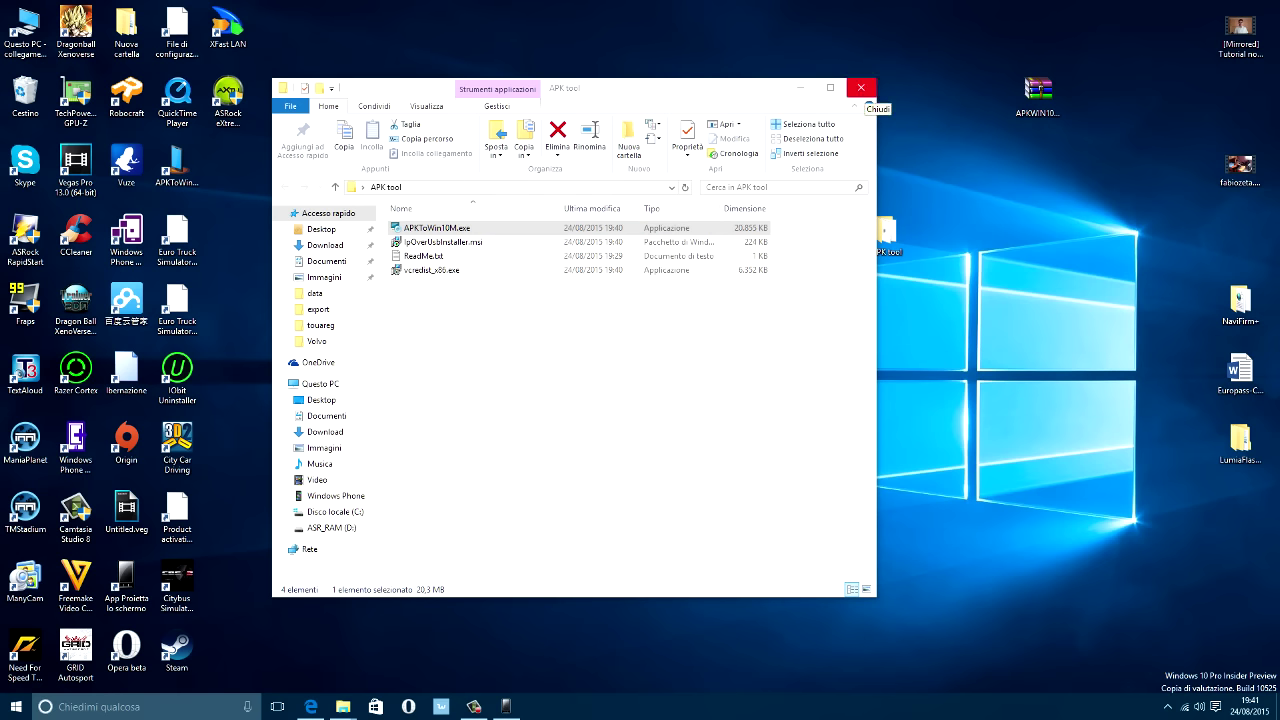
Enlarge the App Proietta lo schermo phone window and launch APKToWin10M beside it.
left_click(860, 87)
left_click(506, 706)
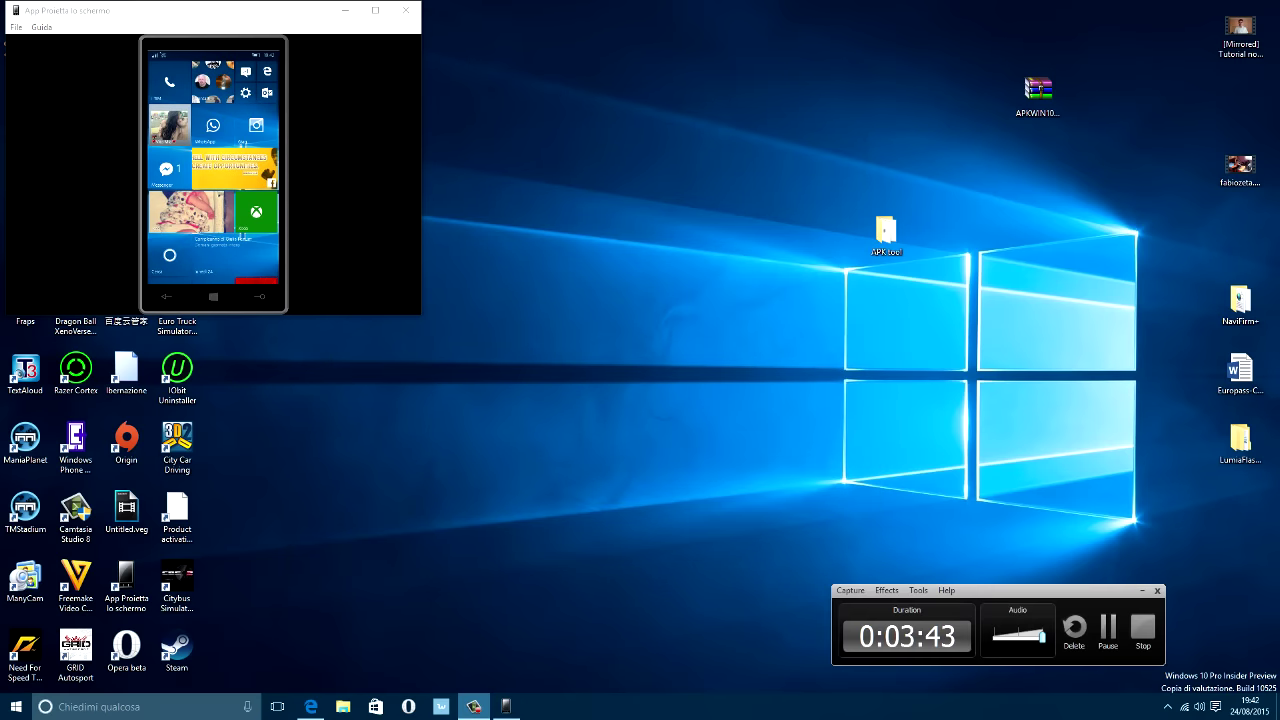
left_click_drag(200, 10, 442, 98)
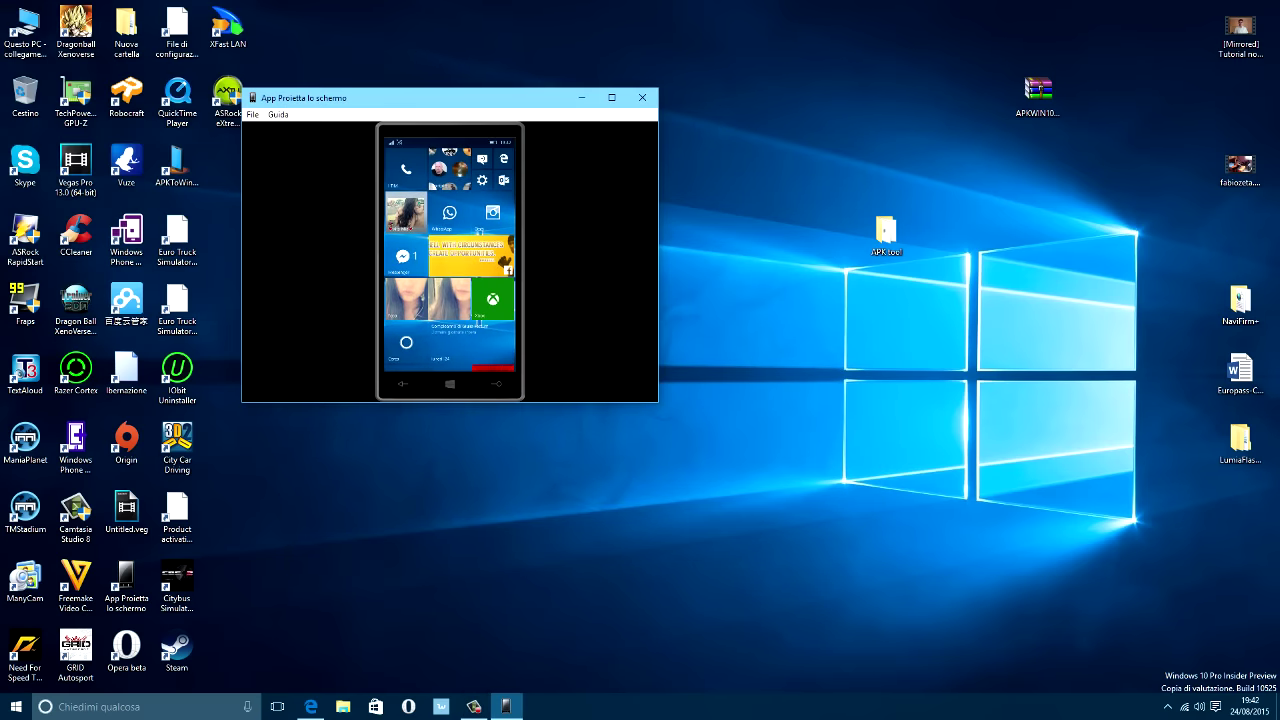
left_click_drag(450, 401, 450, 527)
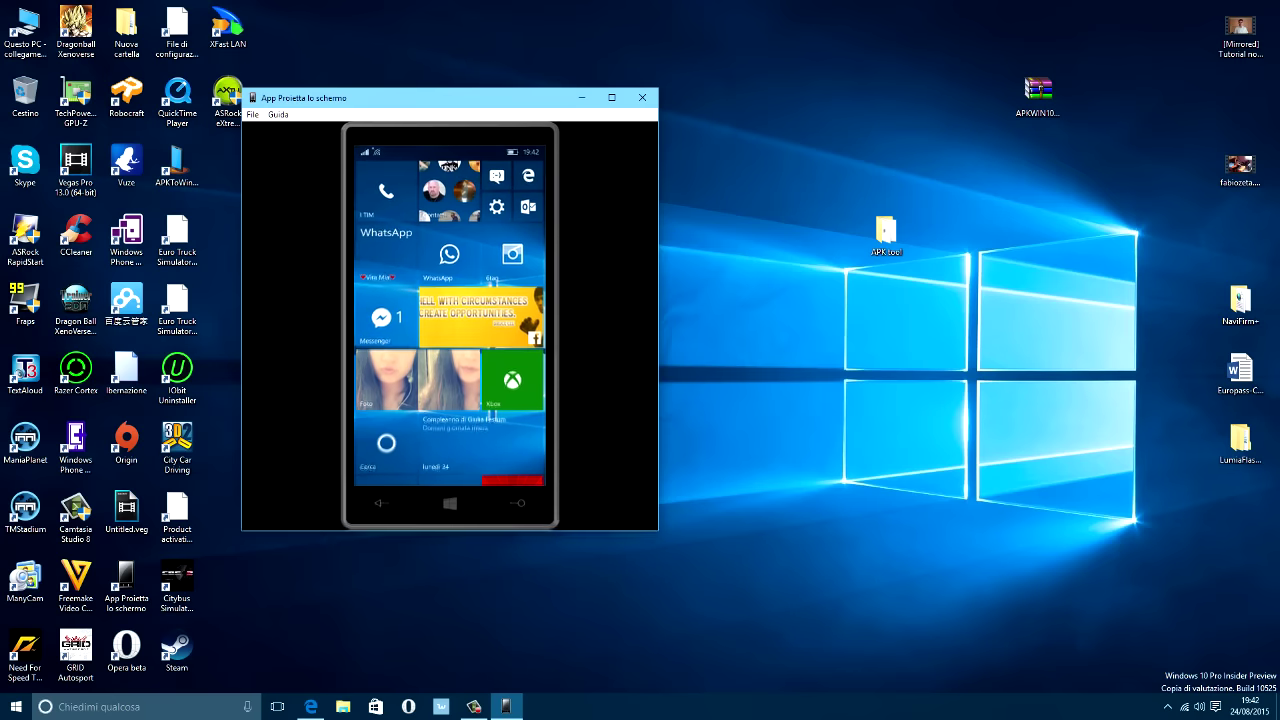
left_click_drag(658, 252, 898, 252)
double_click(177, 165)
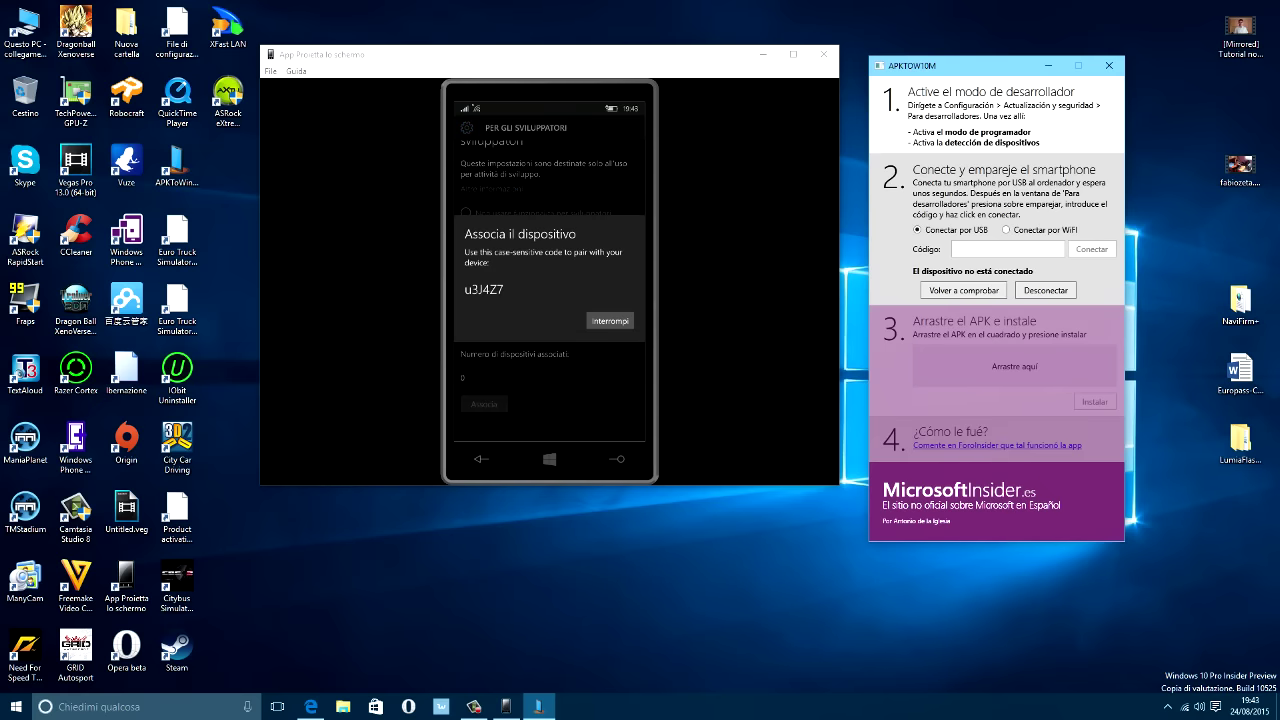
left_click(1007, 248)
Enter the phone's pairing code in APKtoW10M, arrange both windows side by side, and return to Edge.
type("u3J4Z7")
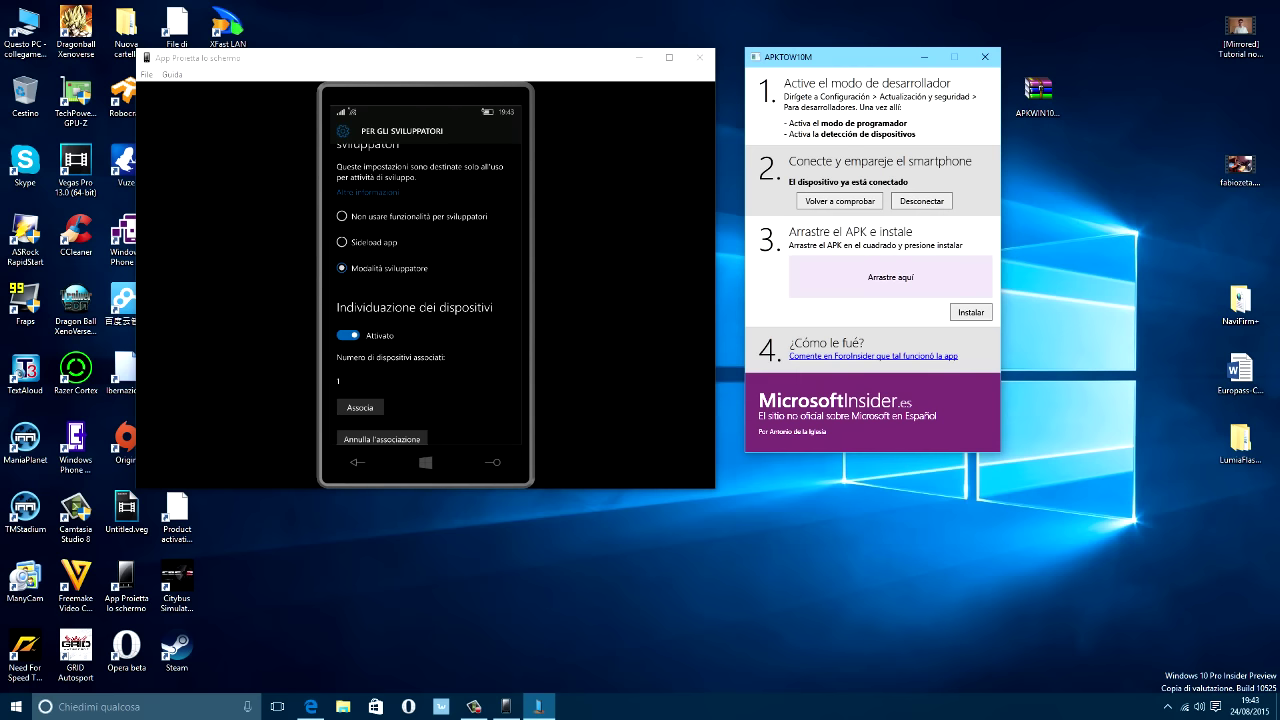
left_click_drag(850, 57, 913, 59)
left_click_drag(400, 57, 482, 50)
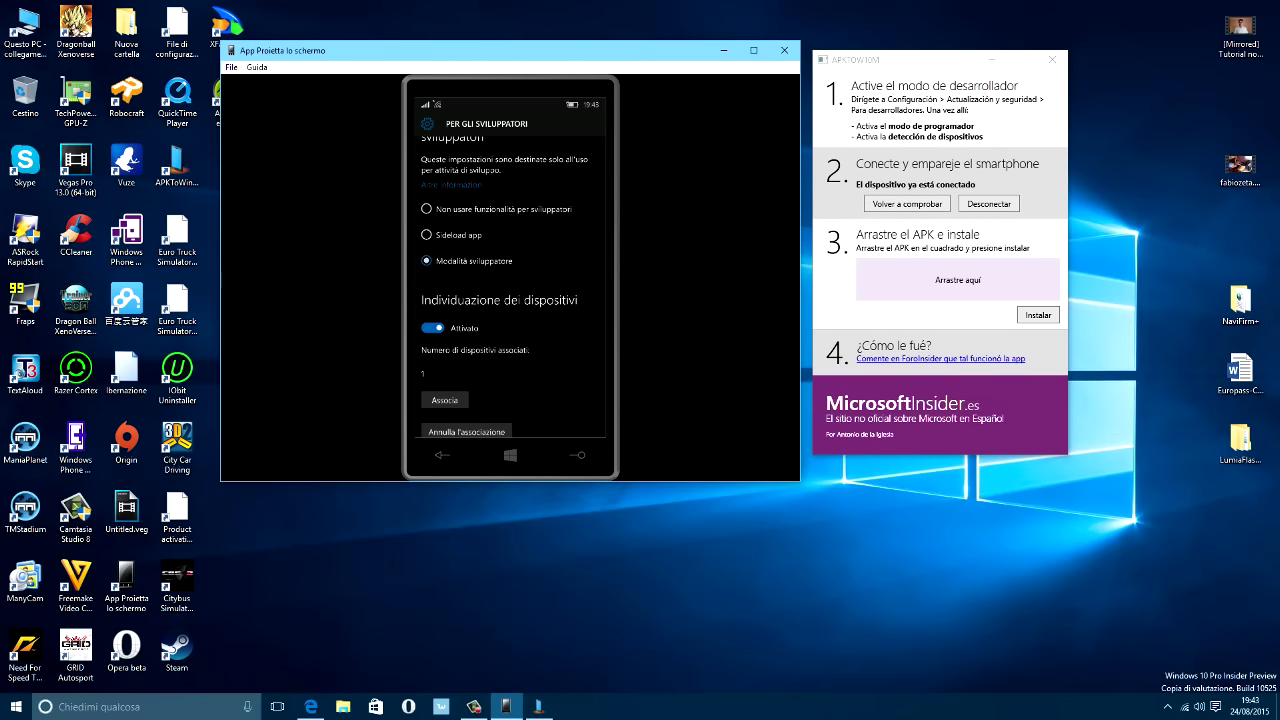
left_click(312, 706)
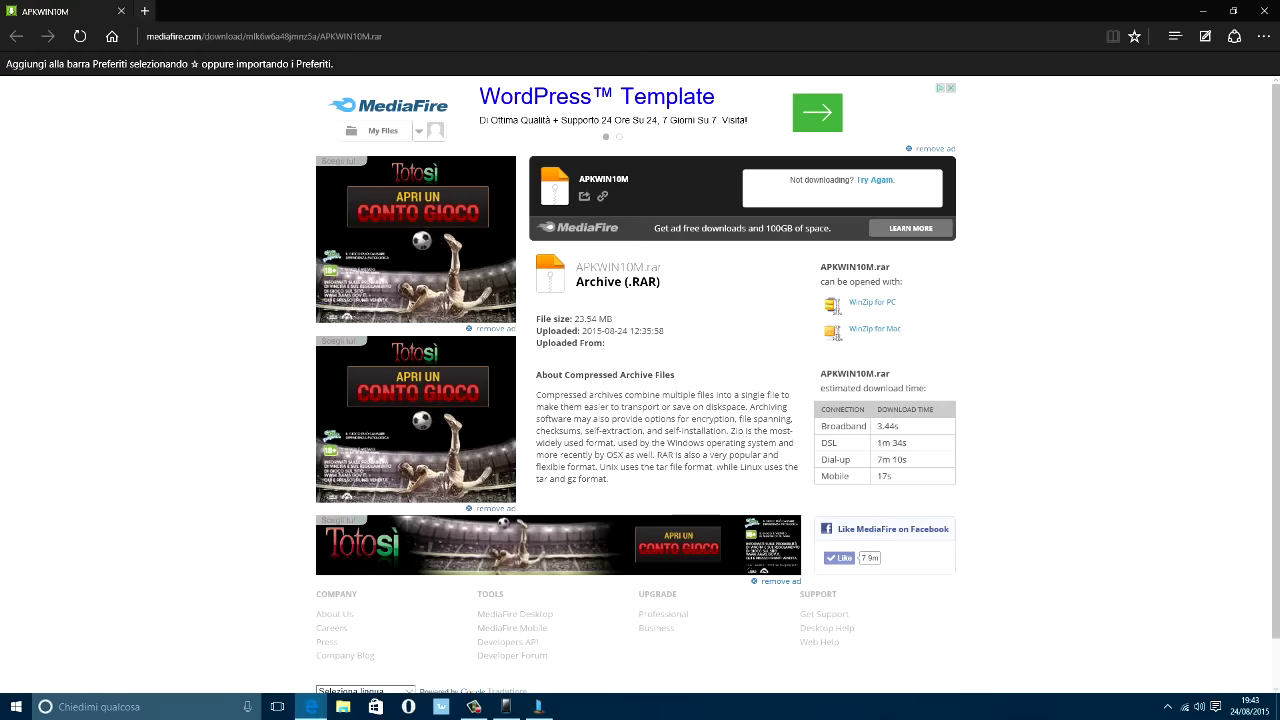
key("ctrl+t")
Go to the APK4Fun site and search it for 'clash'.
type("apk4")
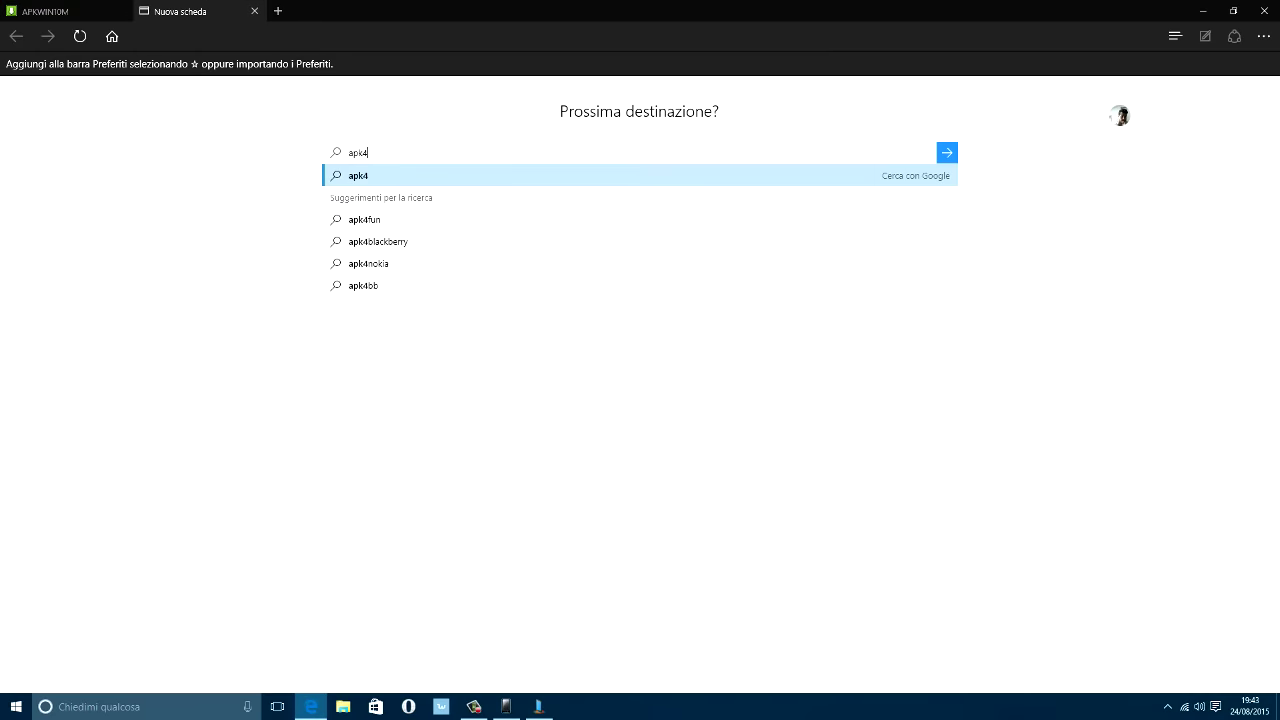
left_click(364, 219)
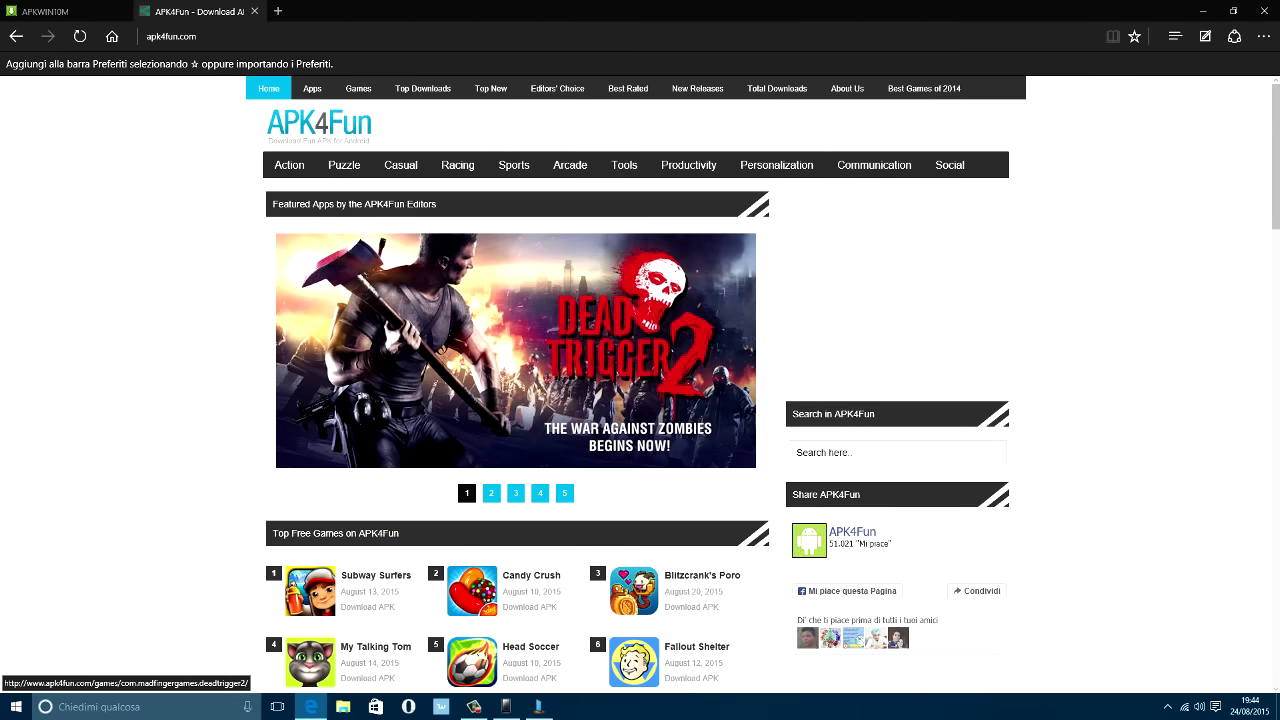
left_click(896, 452)
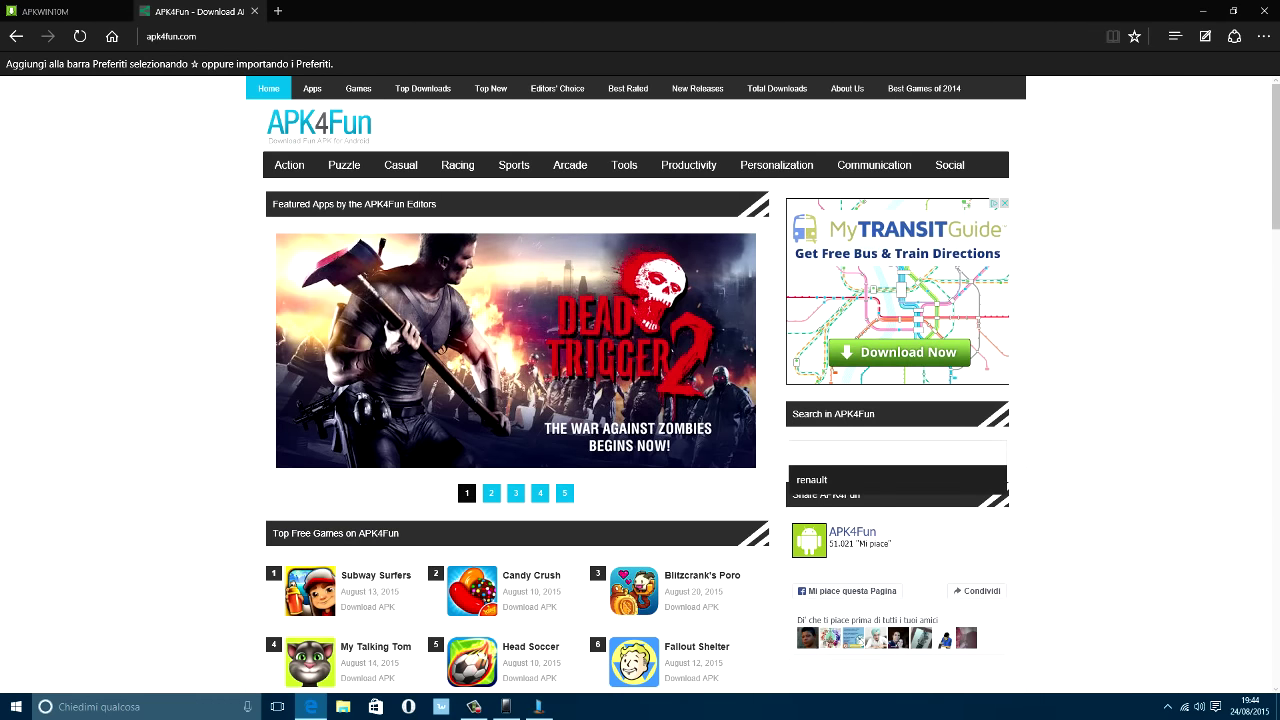
type("clahs")
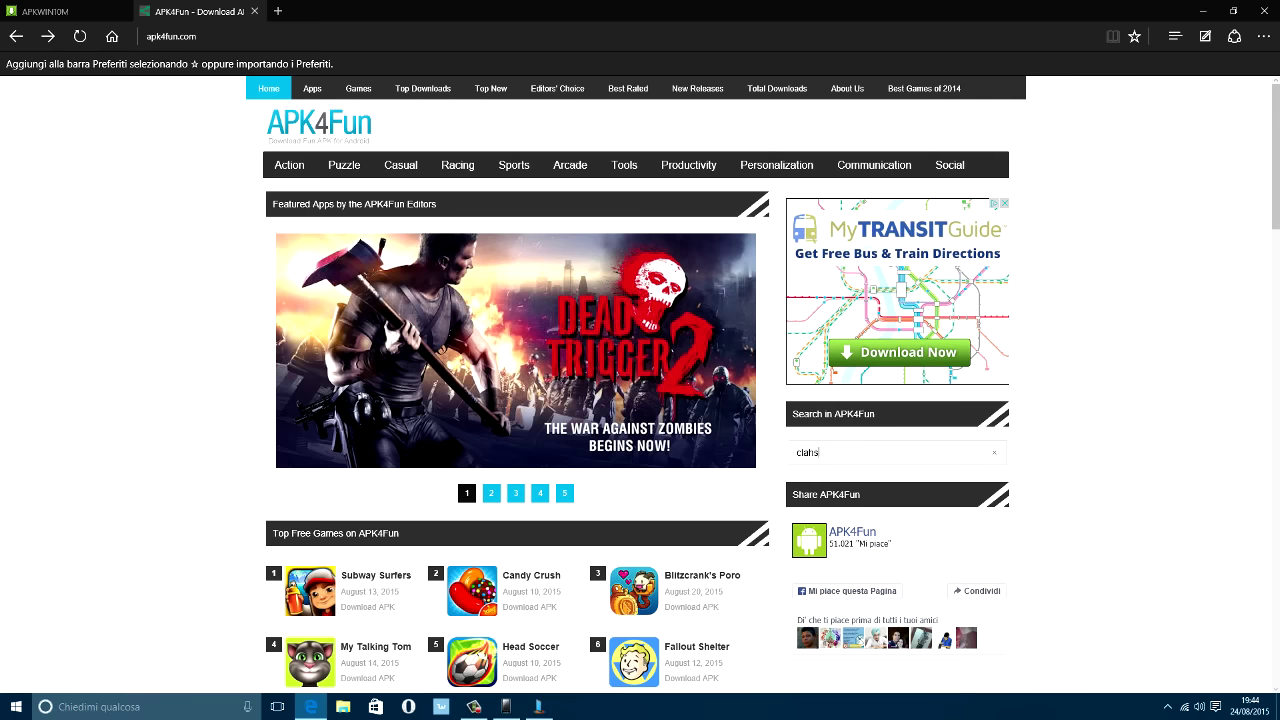
key("BackSpace")
key("BackSpace")
type("sh")
key("Return")
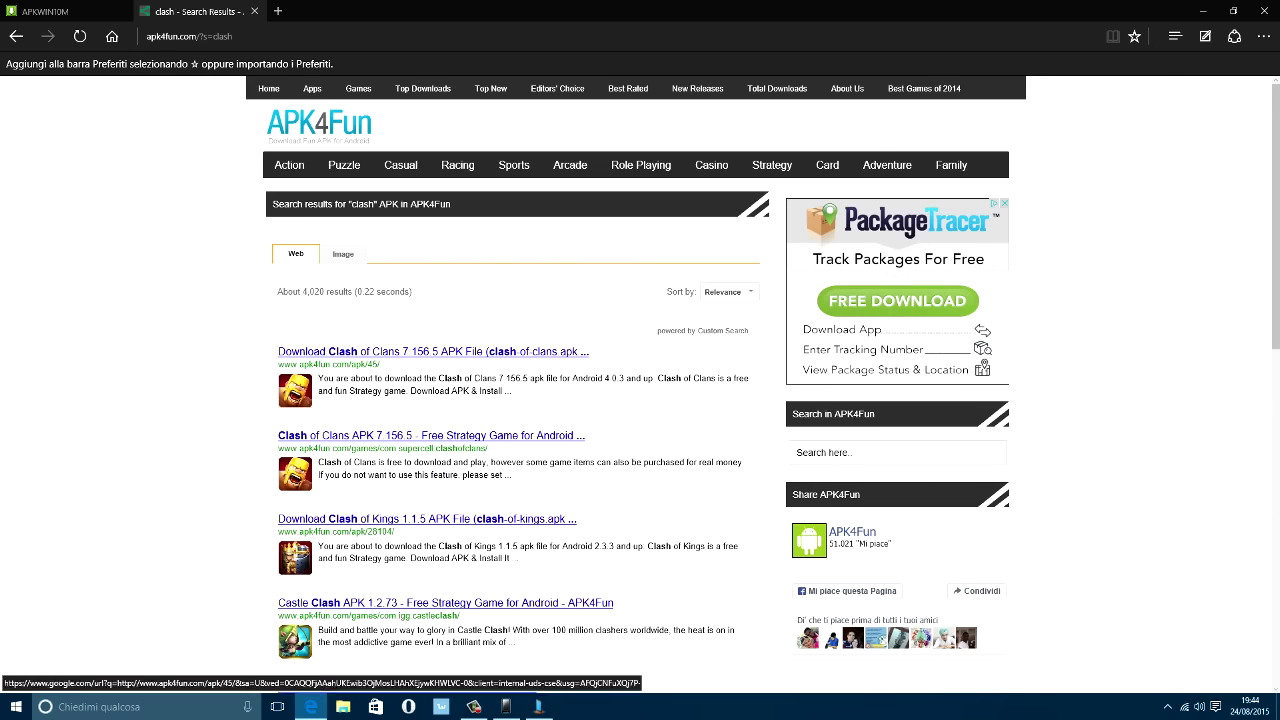
Download the Clash of Clans 7.156.5 APK via the Zippyshare mirror and close the extra tabs.
left_click(433, 351)
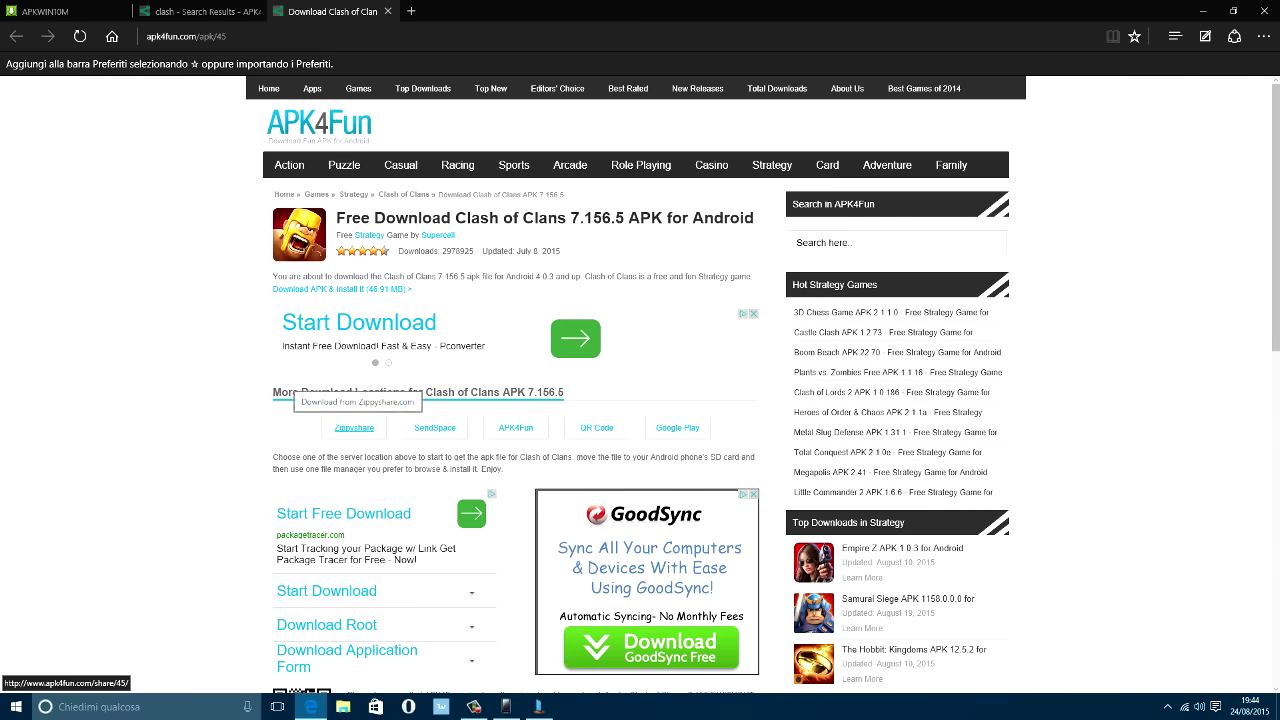
left_click(354, 427)
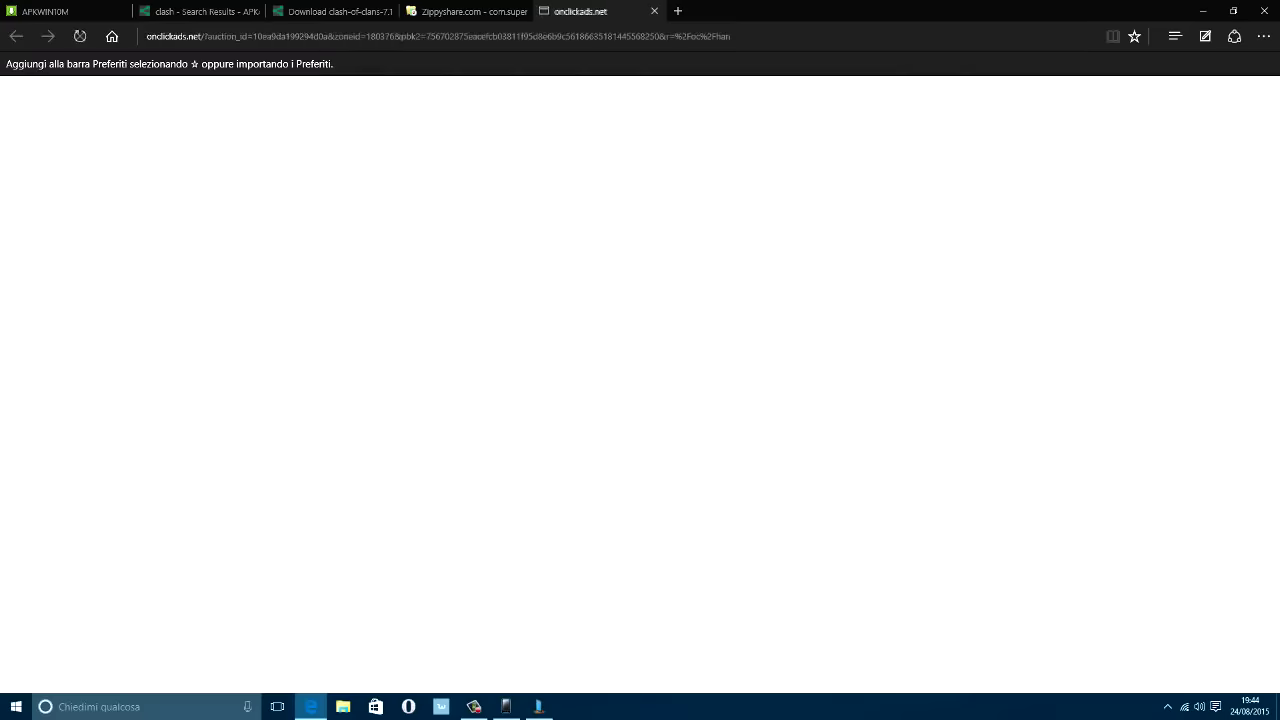
key("ctrl+w")
key("Return")
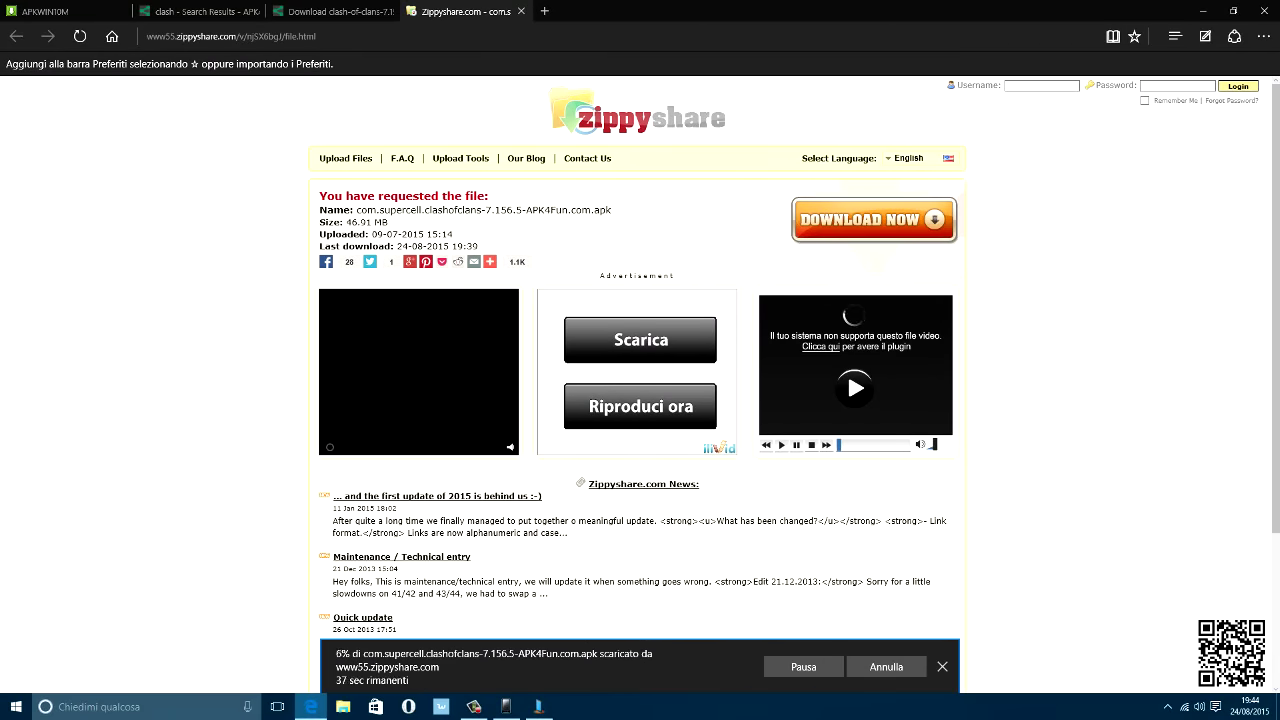
key("ctrl+shift+Tab")
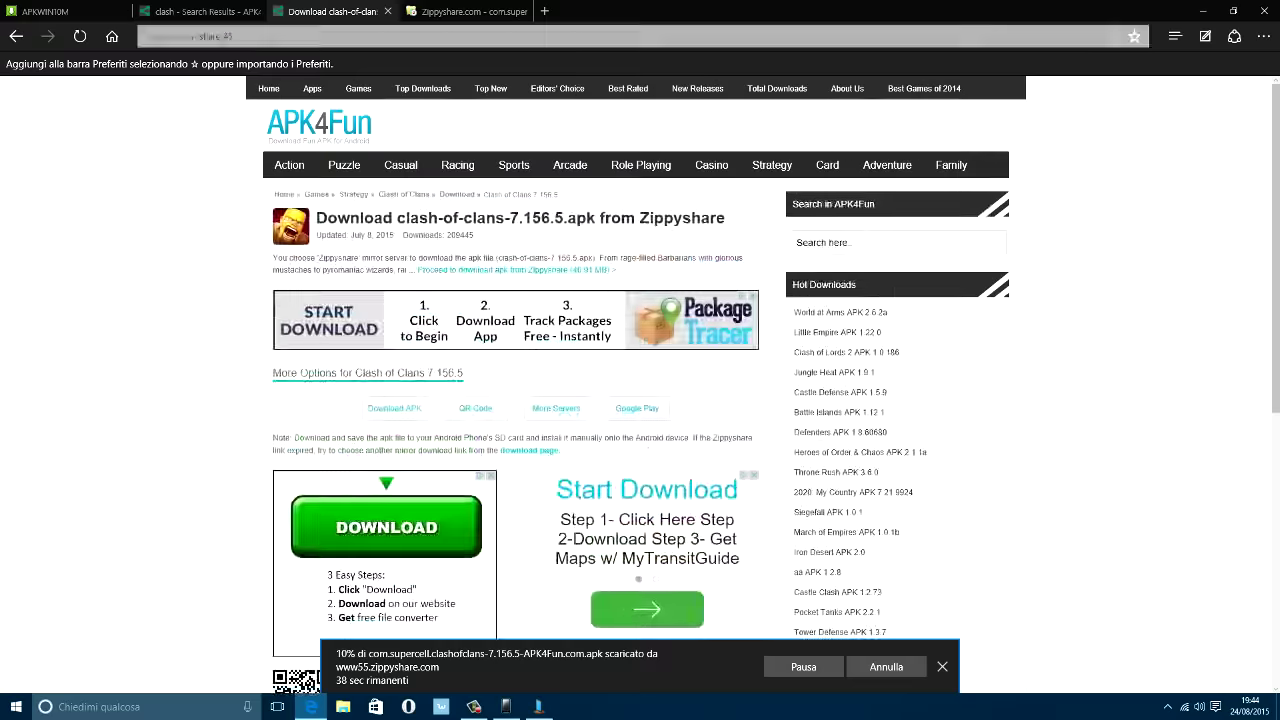
key("ctrl+shift+Tab")
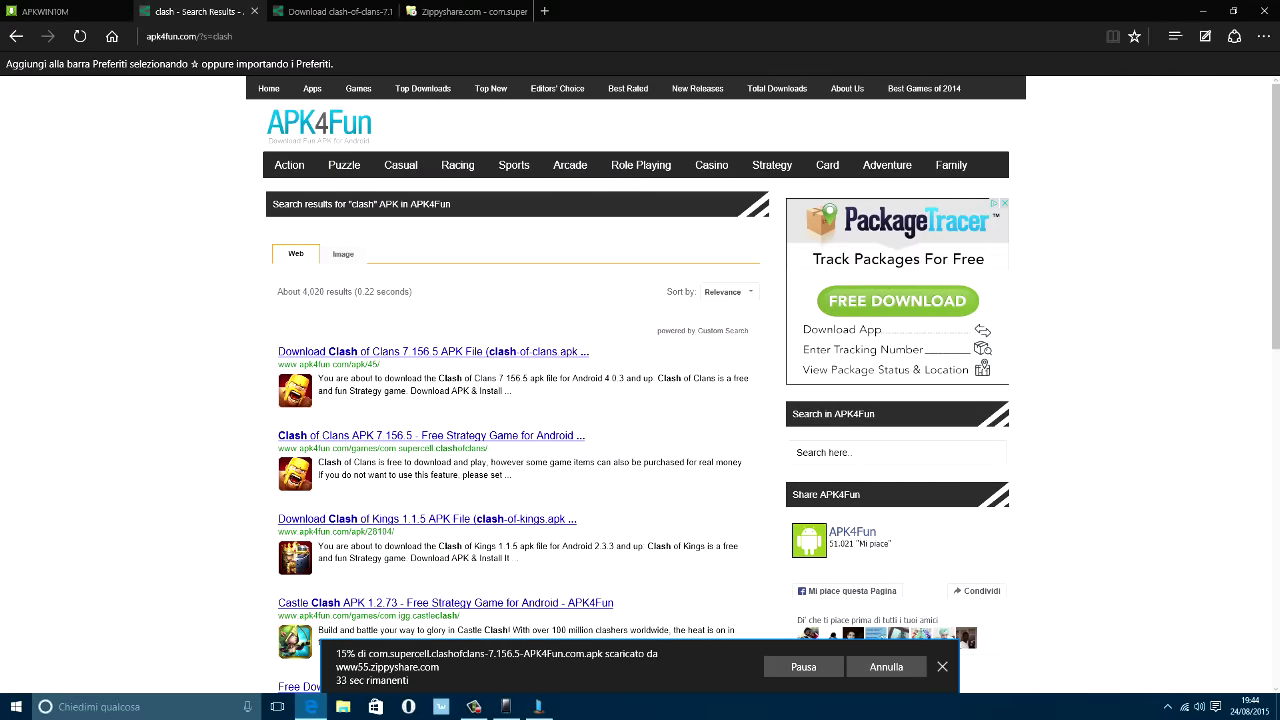
scroll(640, 400, "down", 4)
scroll(640, 400, "up", 4)
key("ctrl+w")
key("ctrl+w")
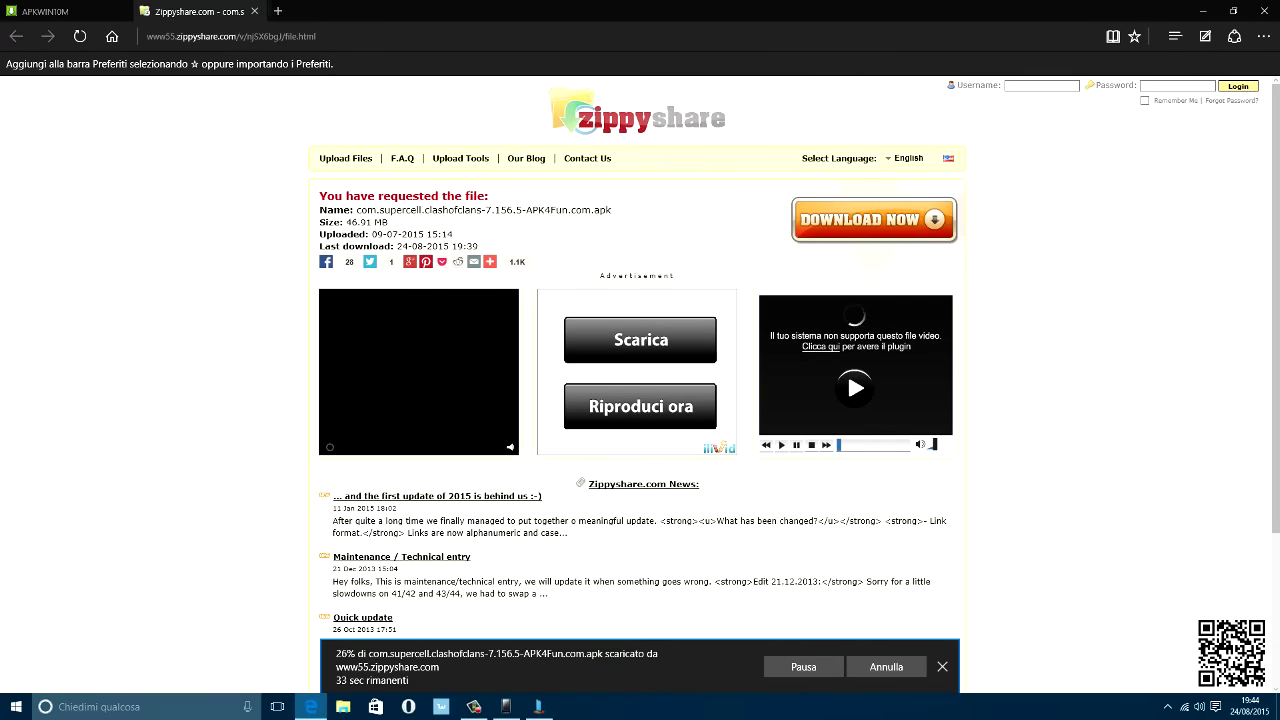
key("ctrl+w")
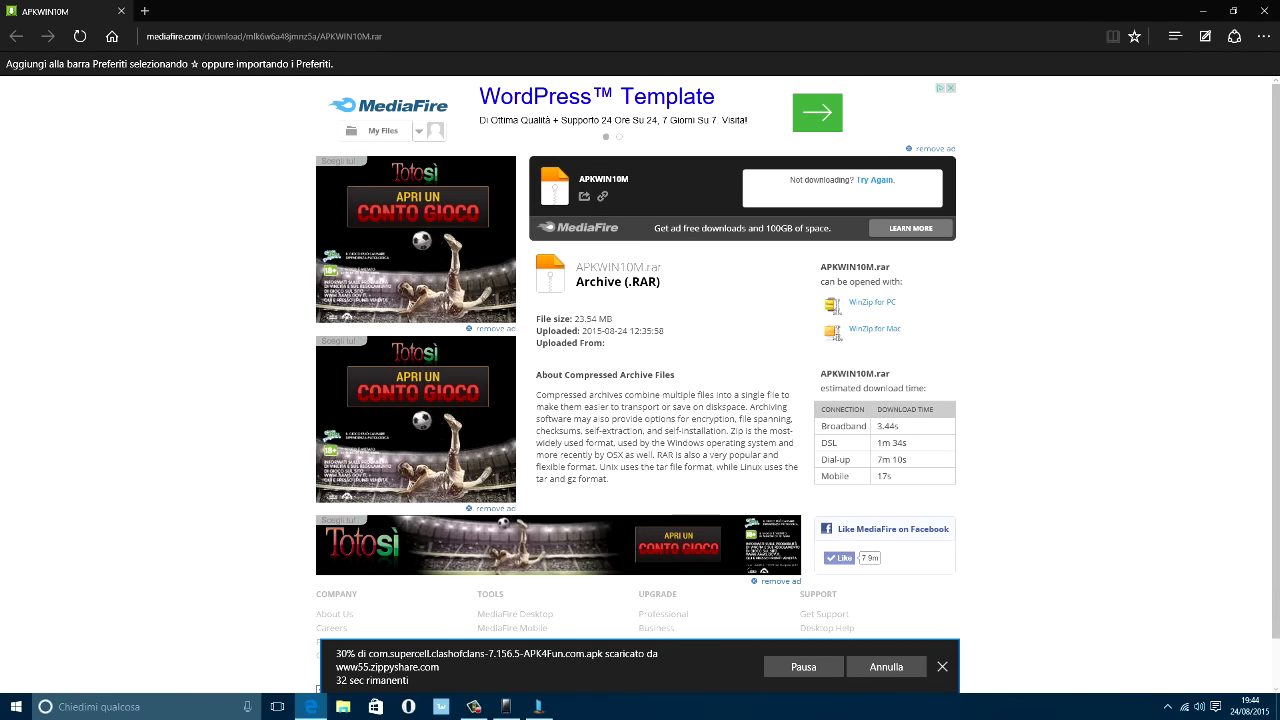